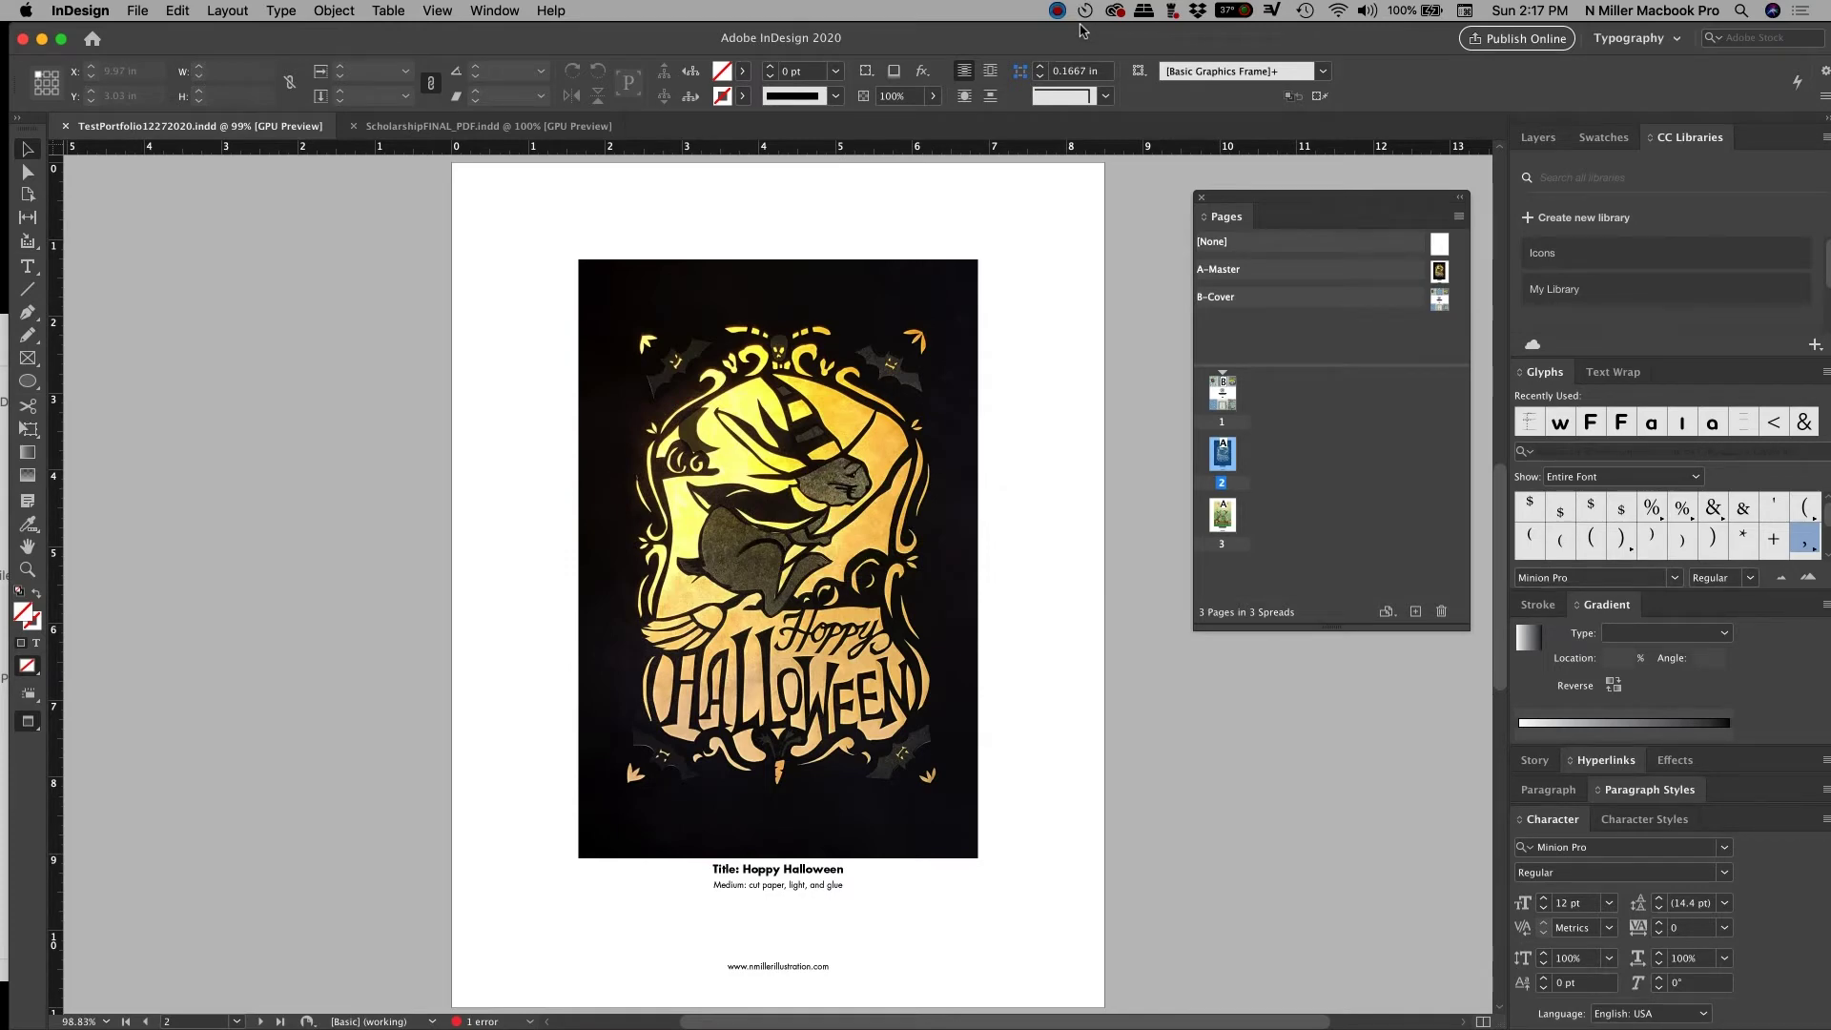
Open the Export dialog for TestPortfolio12272020 from the File menu
{"action": "left_click", "coordinate": [138, 12]}
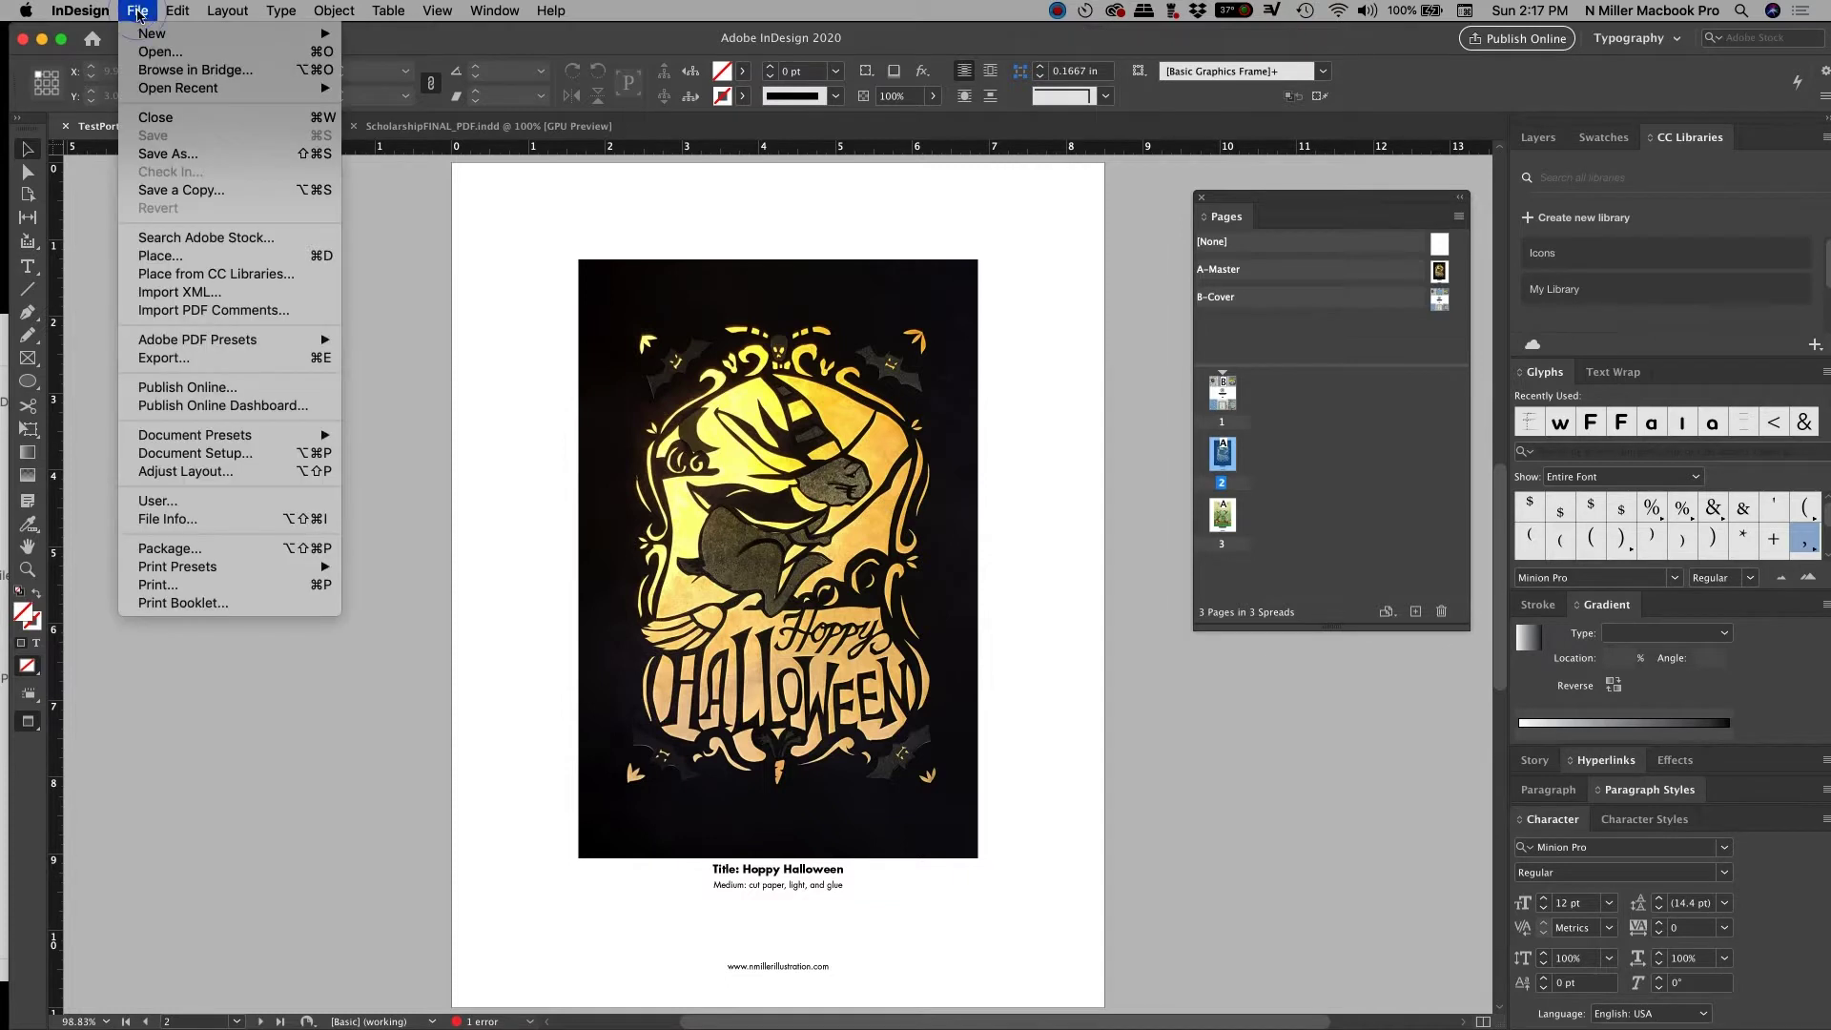
{"action": "left_click", "coordinate": [294, 359]}
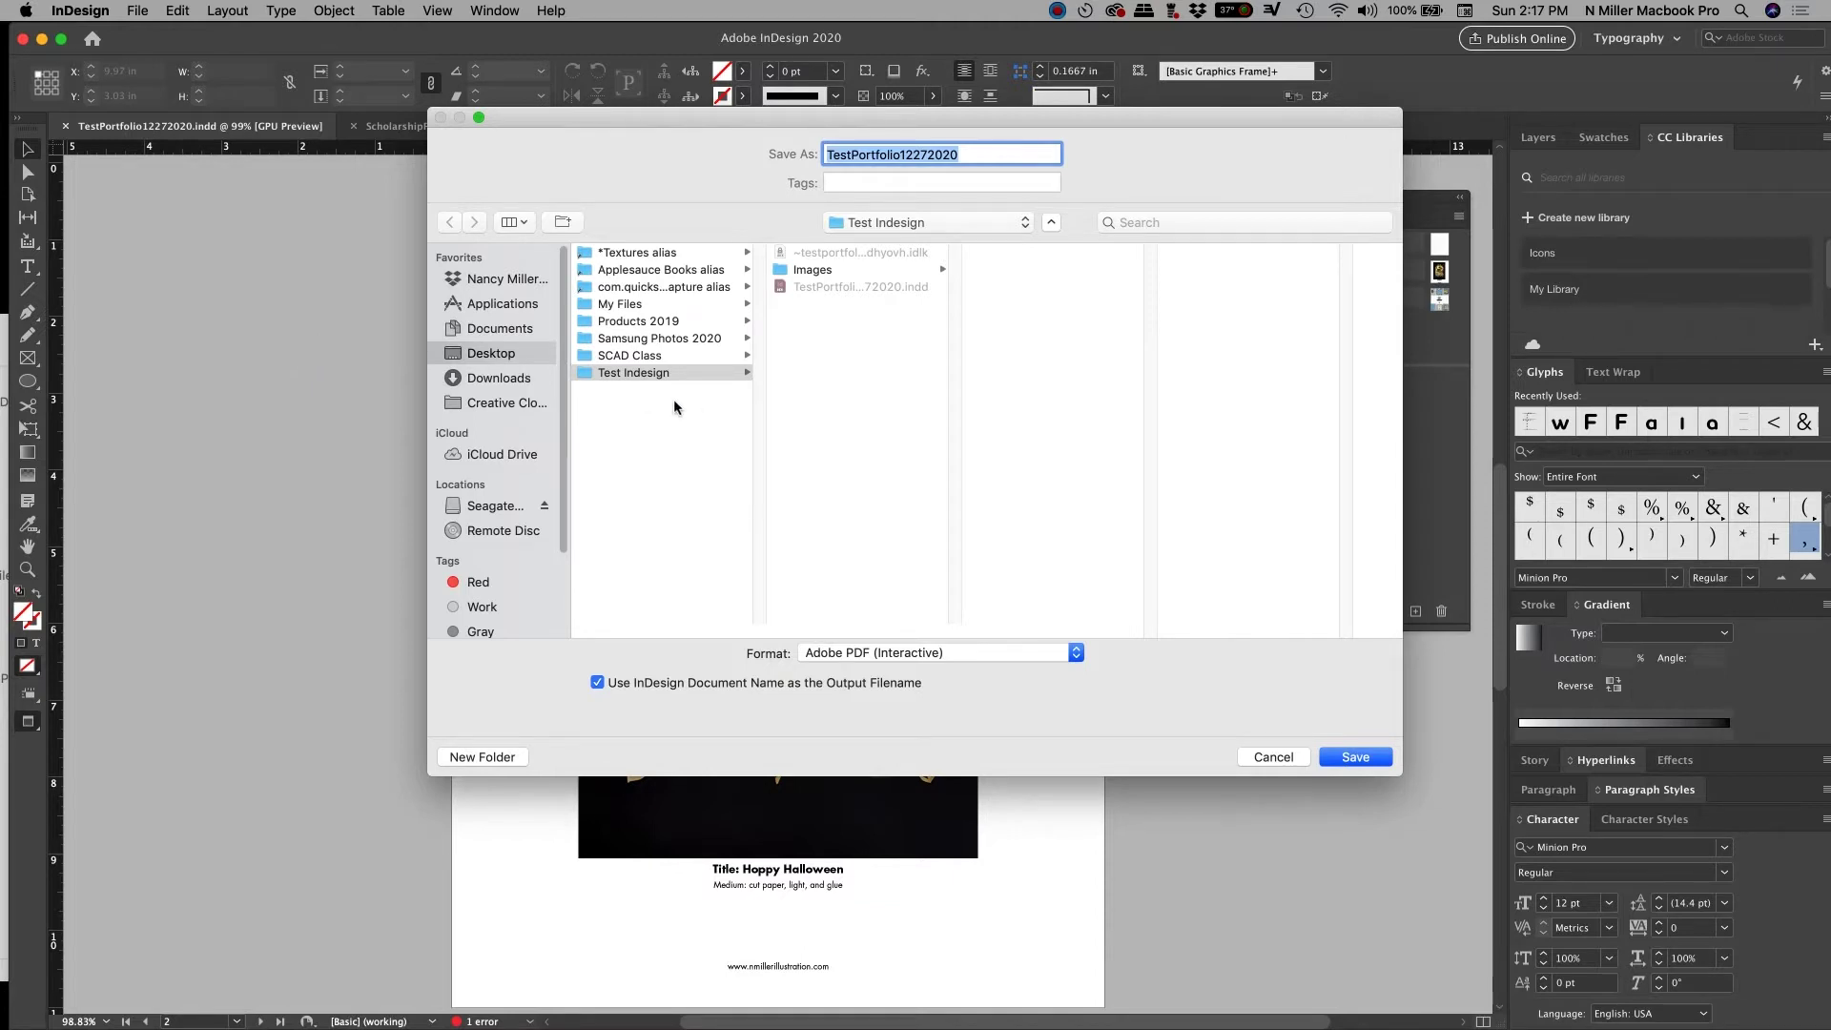
Save the export to the Desktop in Adobe PDF (Interactive) format
{"action": "left_click", "coordinate": [491, 353]}
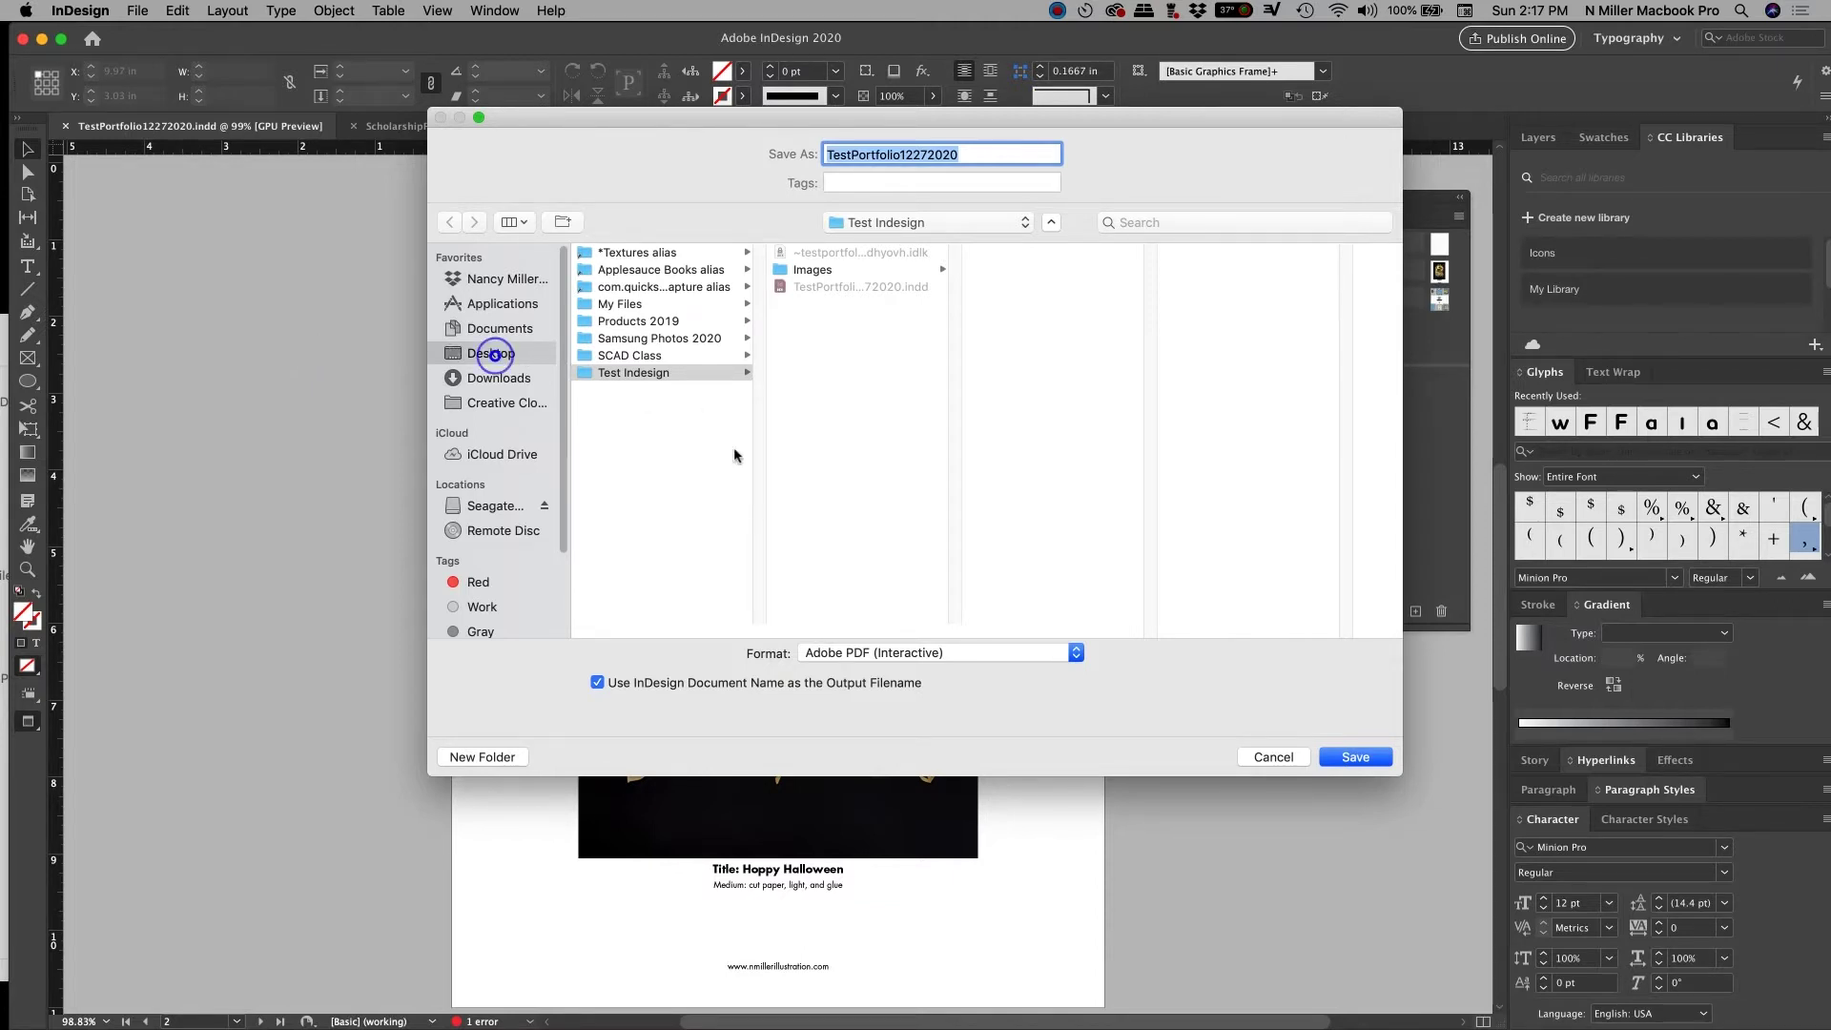
{"action": "left_click", "coordinate": [920, 652]}
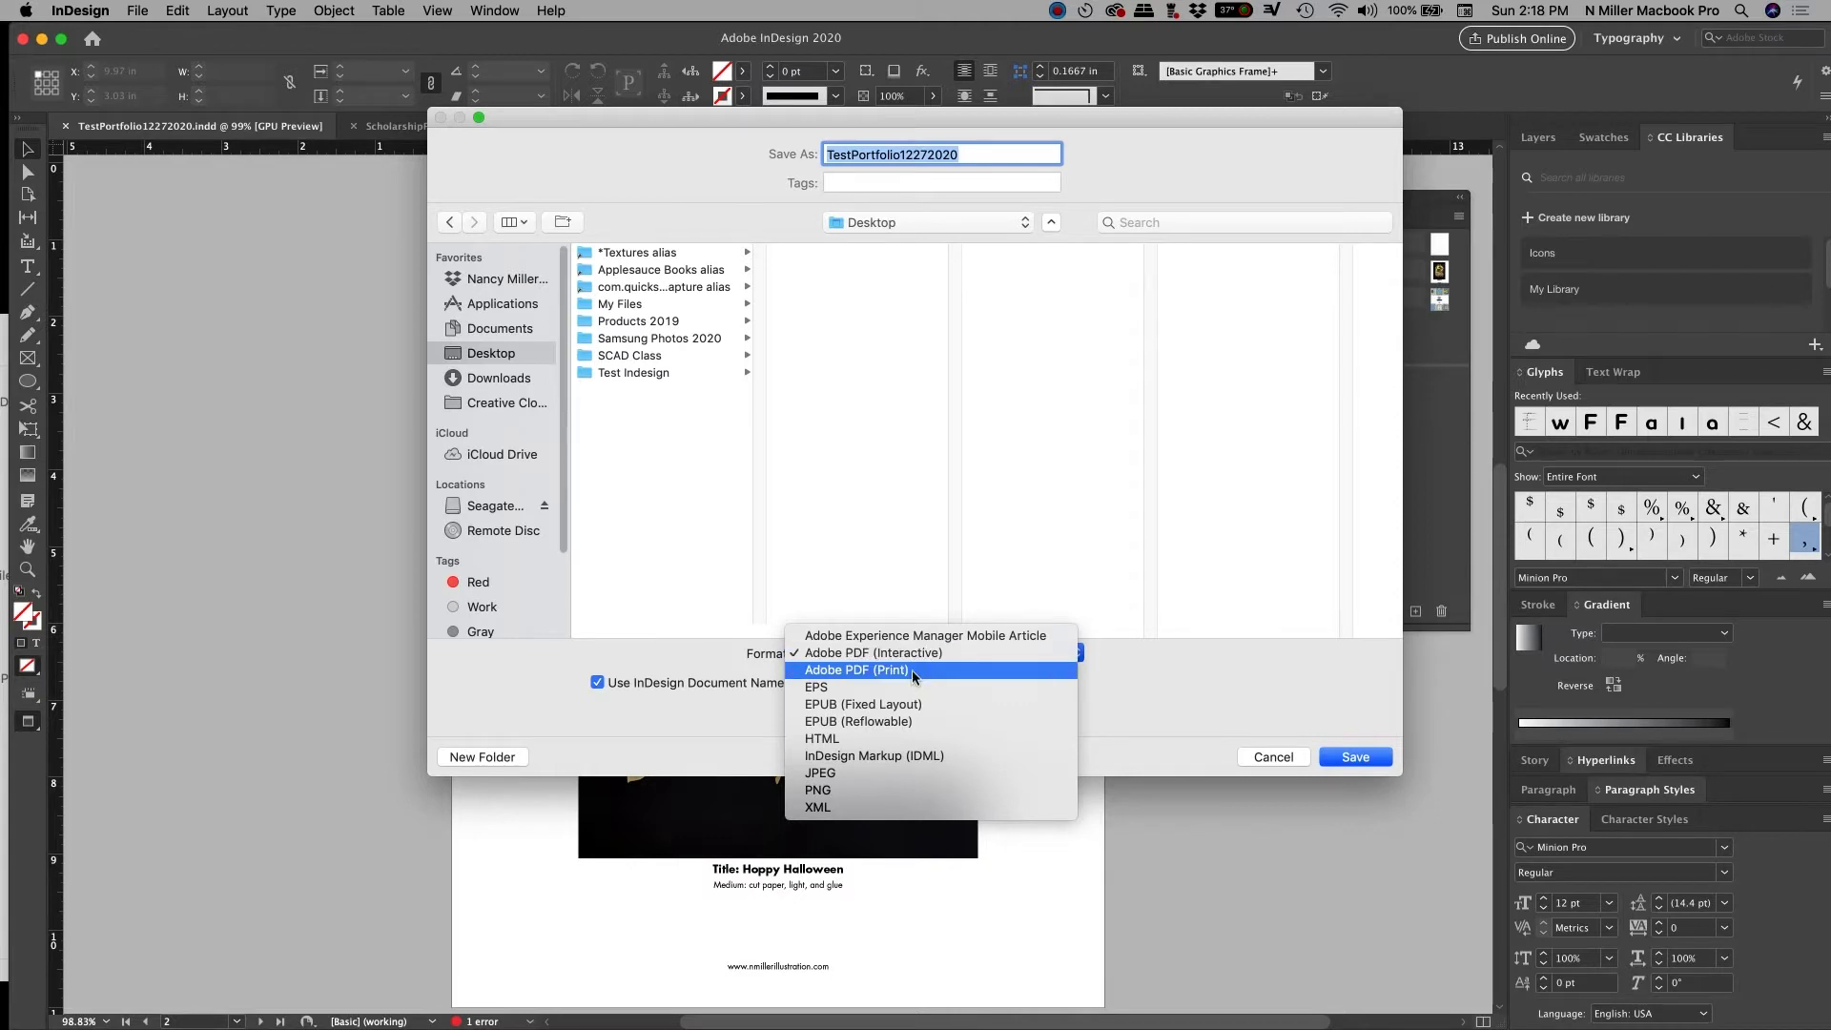
{"action": "left_click", "coordinate": [913, 673]}
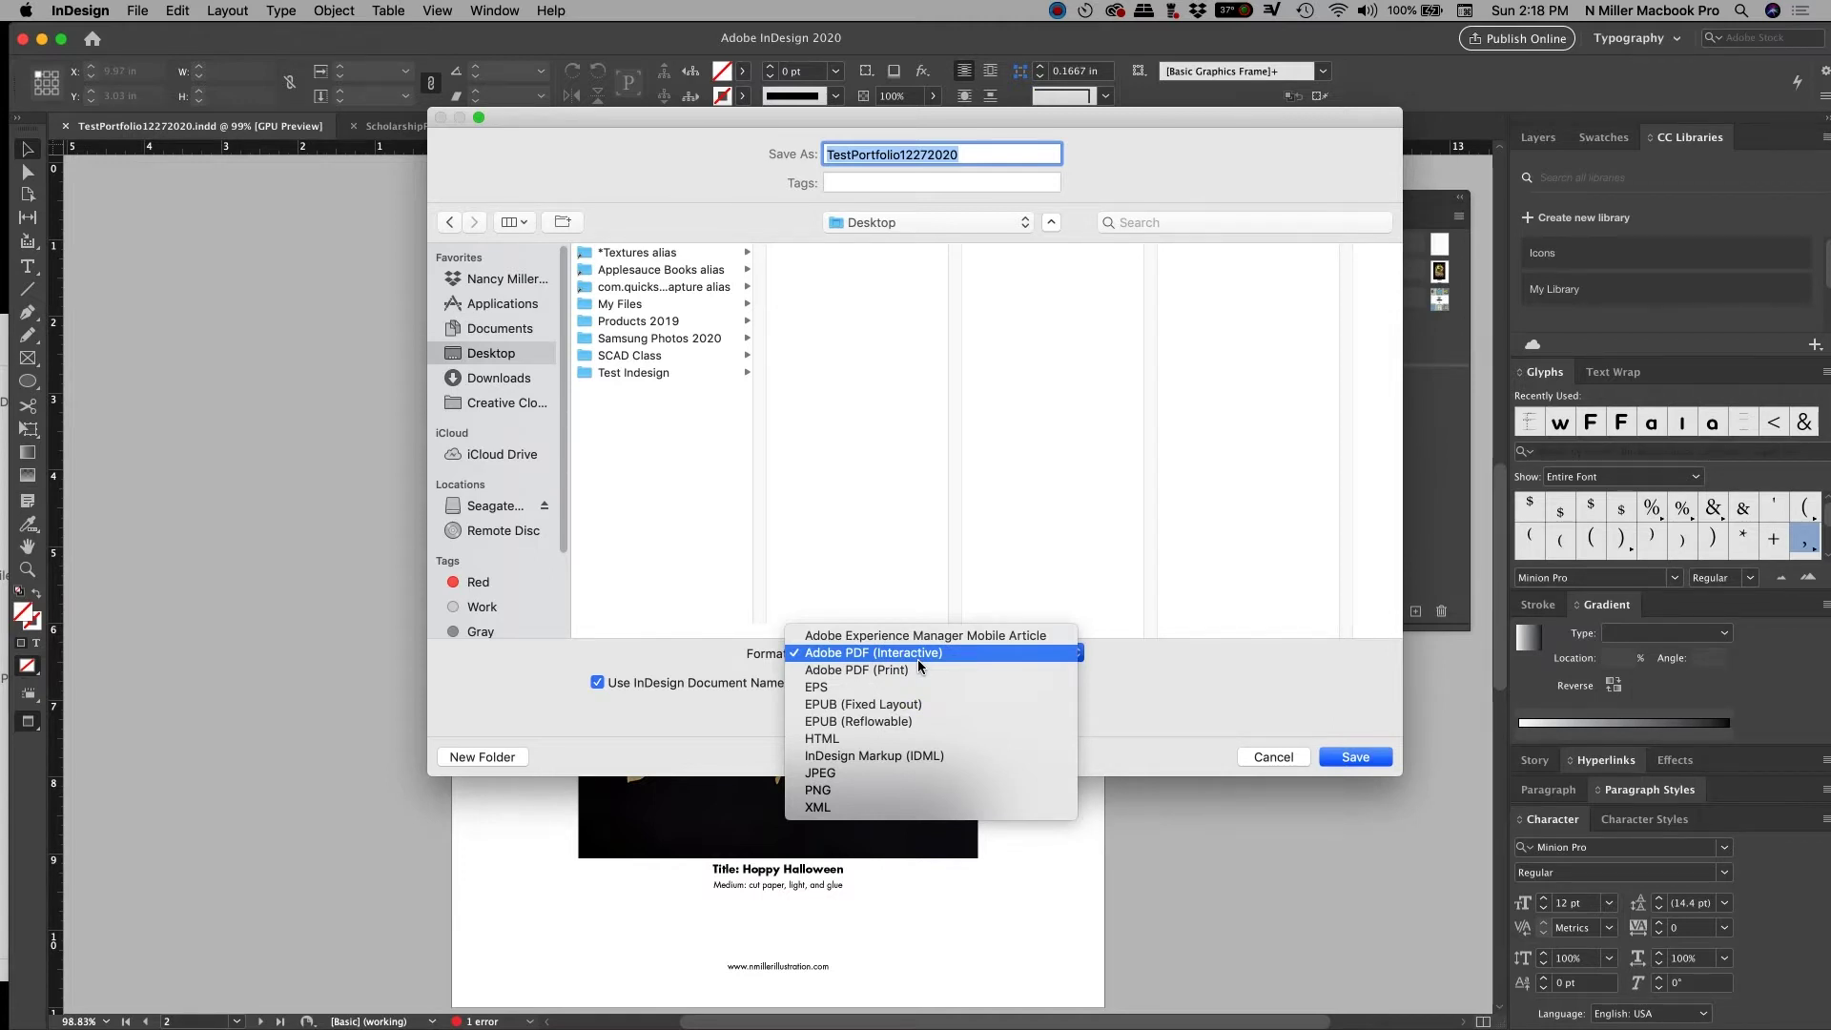
{"action": "left_click", "coordinate": [917, 657]}
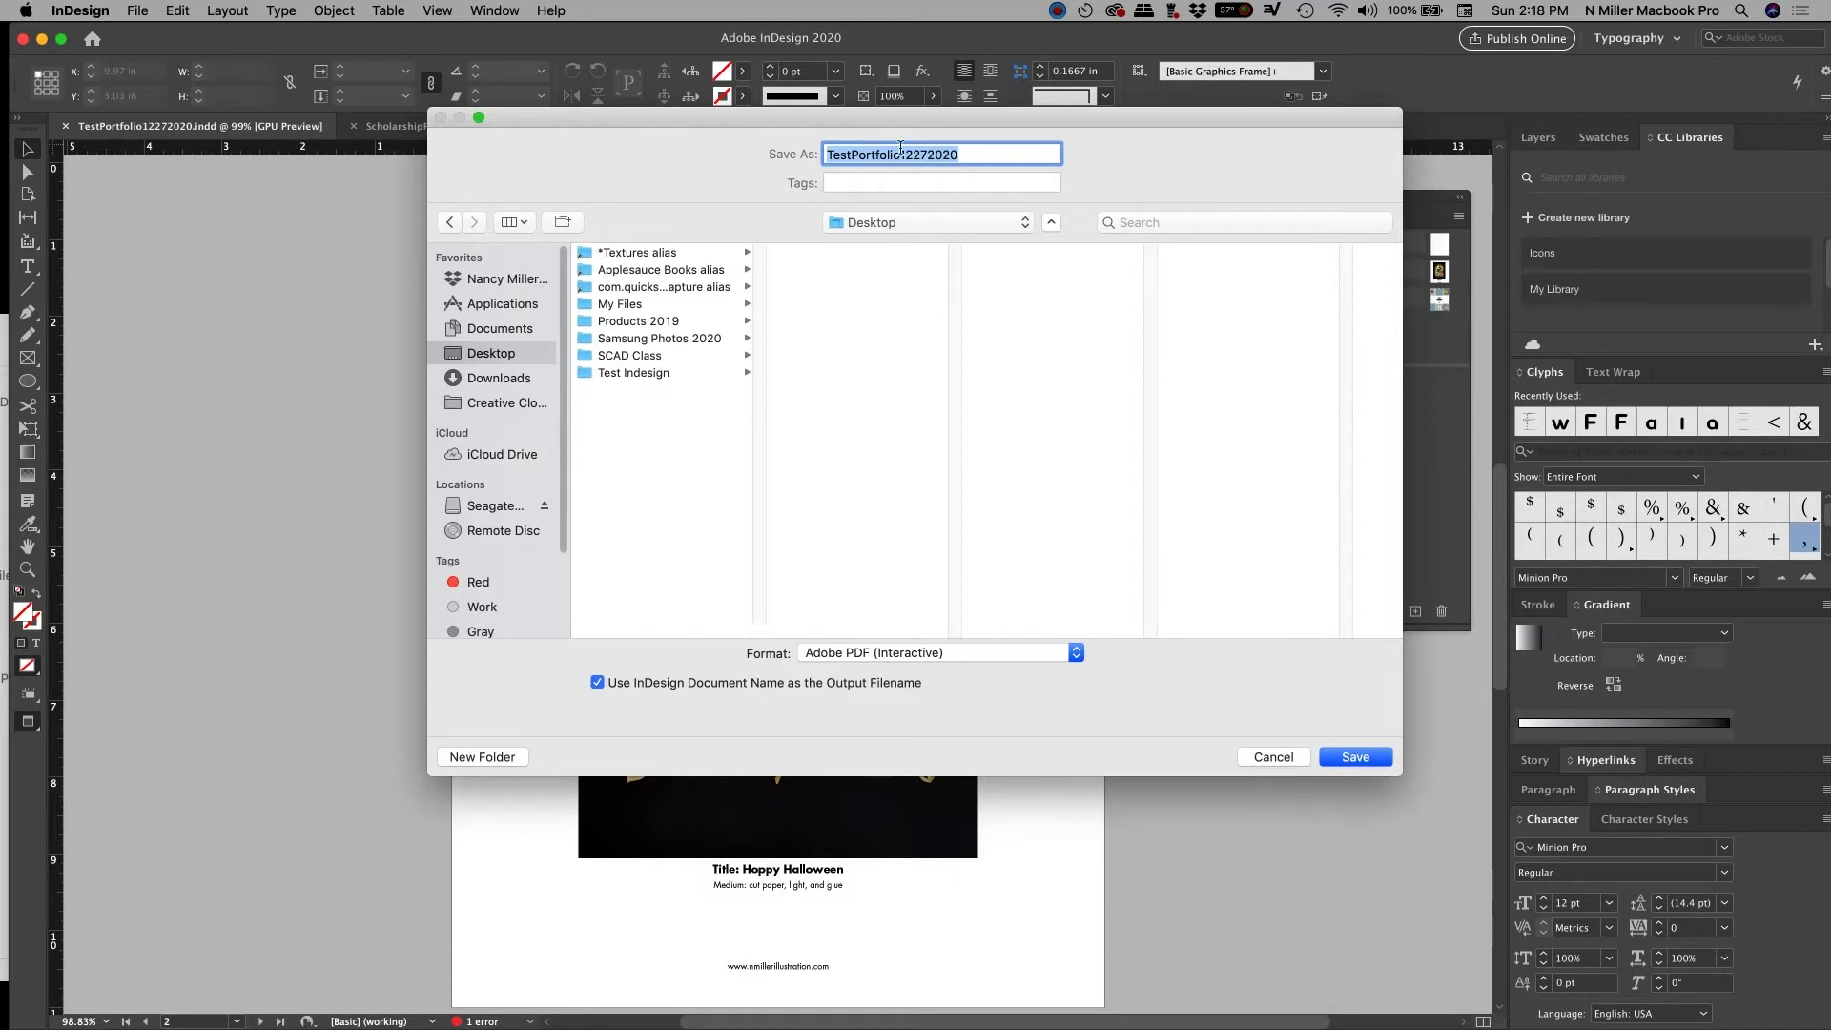
{"action": "left_click", "coordinate": [1352, 757]}
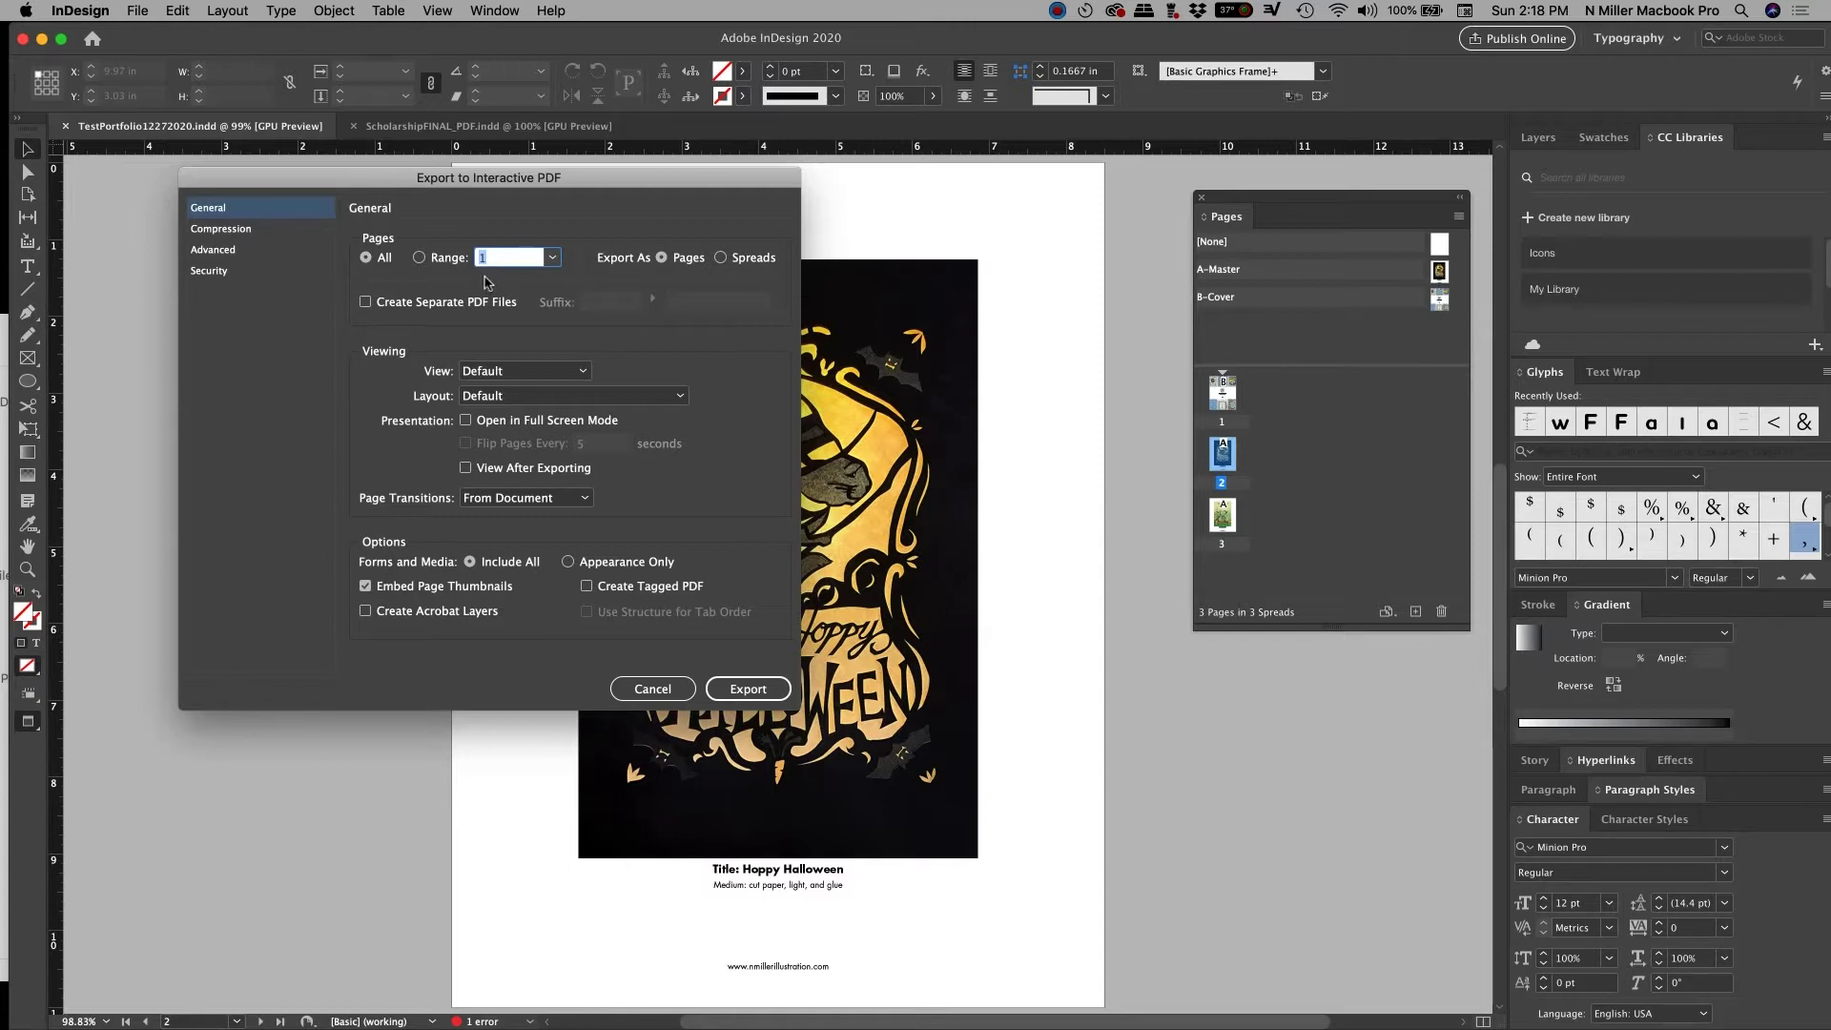
Enter page range 2-3, then switch the export back to All pages
{"action": "left_click", "coordinate": [421, 257]}
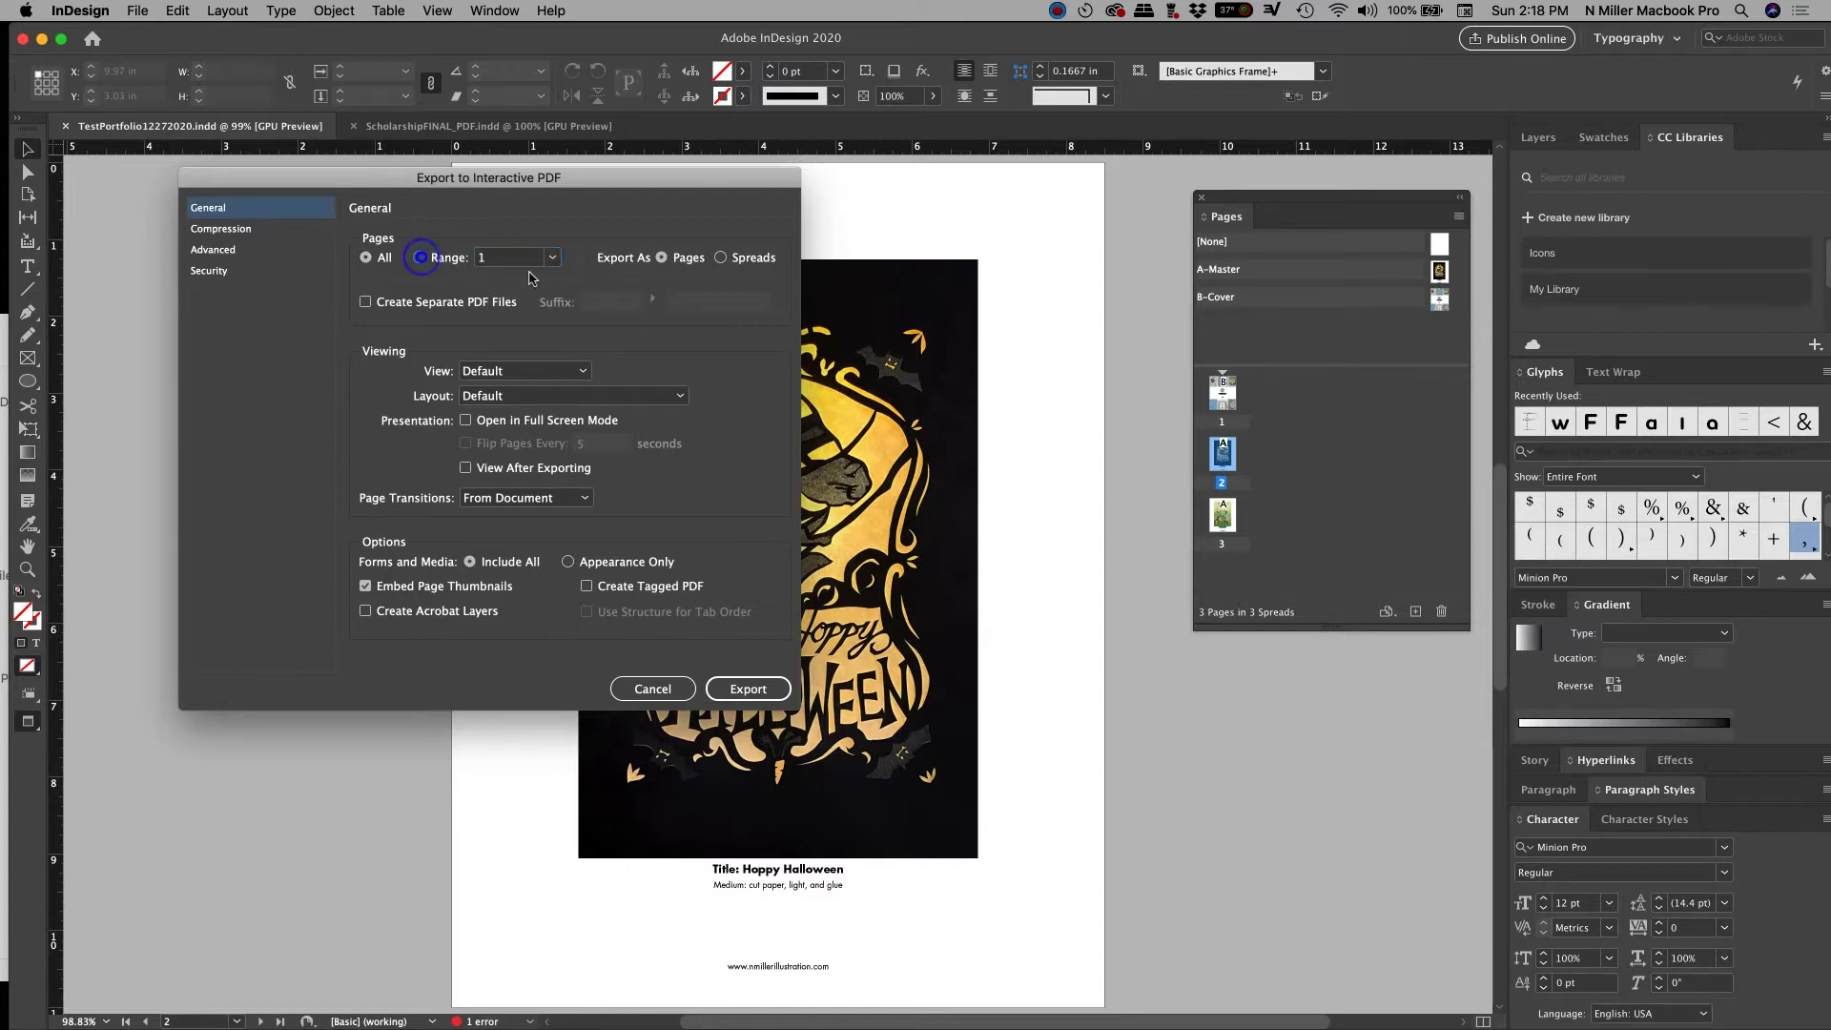
{"action": "left_click", "coordinate": [420, 257]}
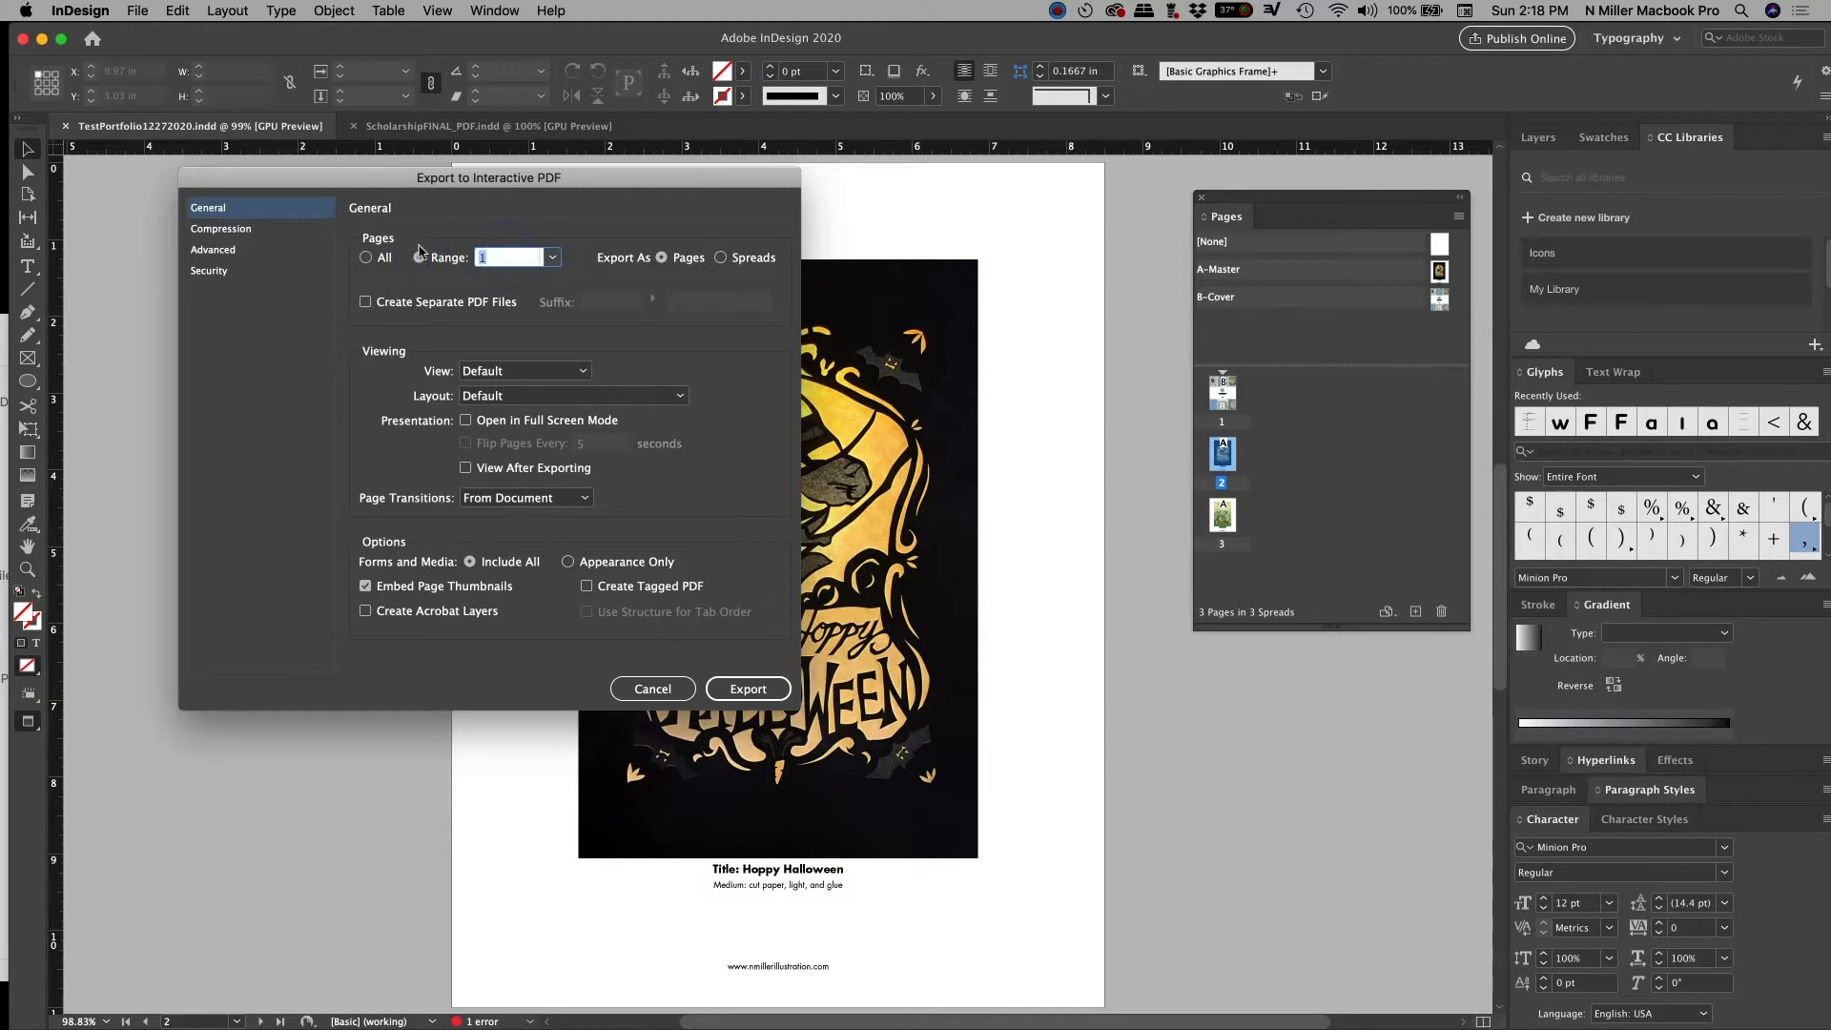
{"action": "type", "text": "2-3"}
{"action": "left_click", "coordinate": [366, 257]}
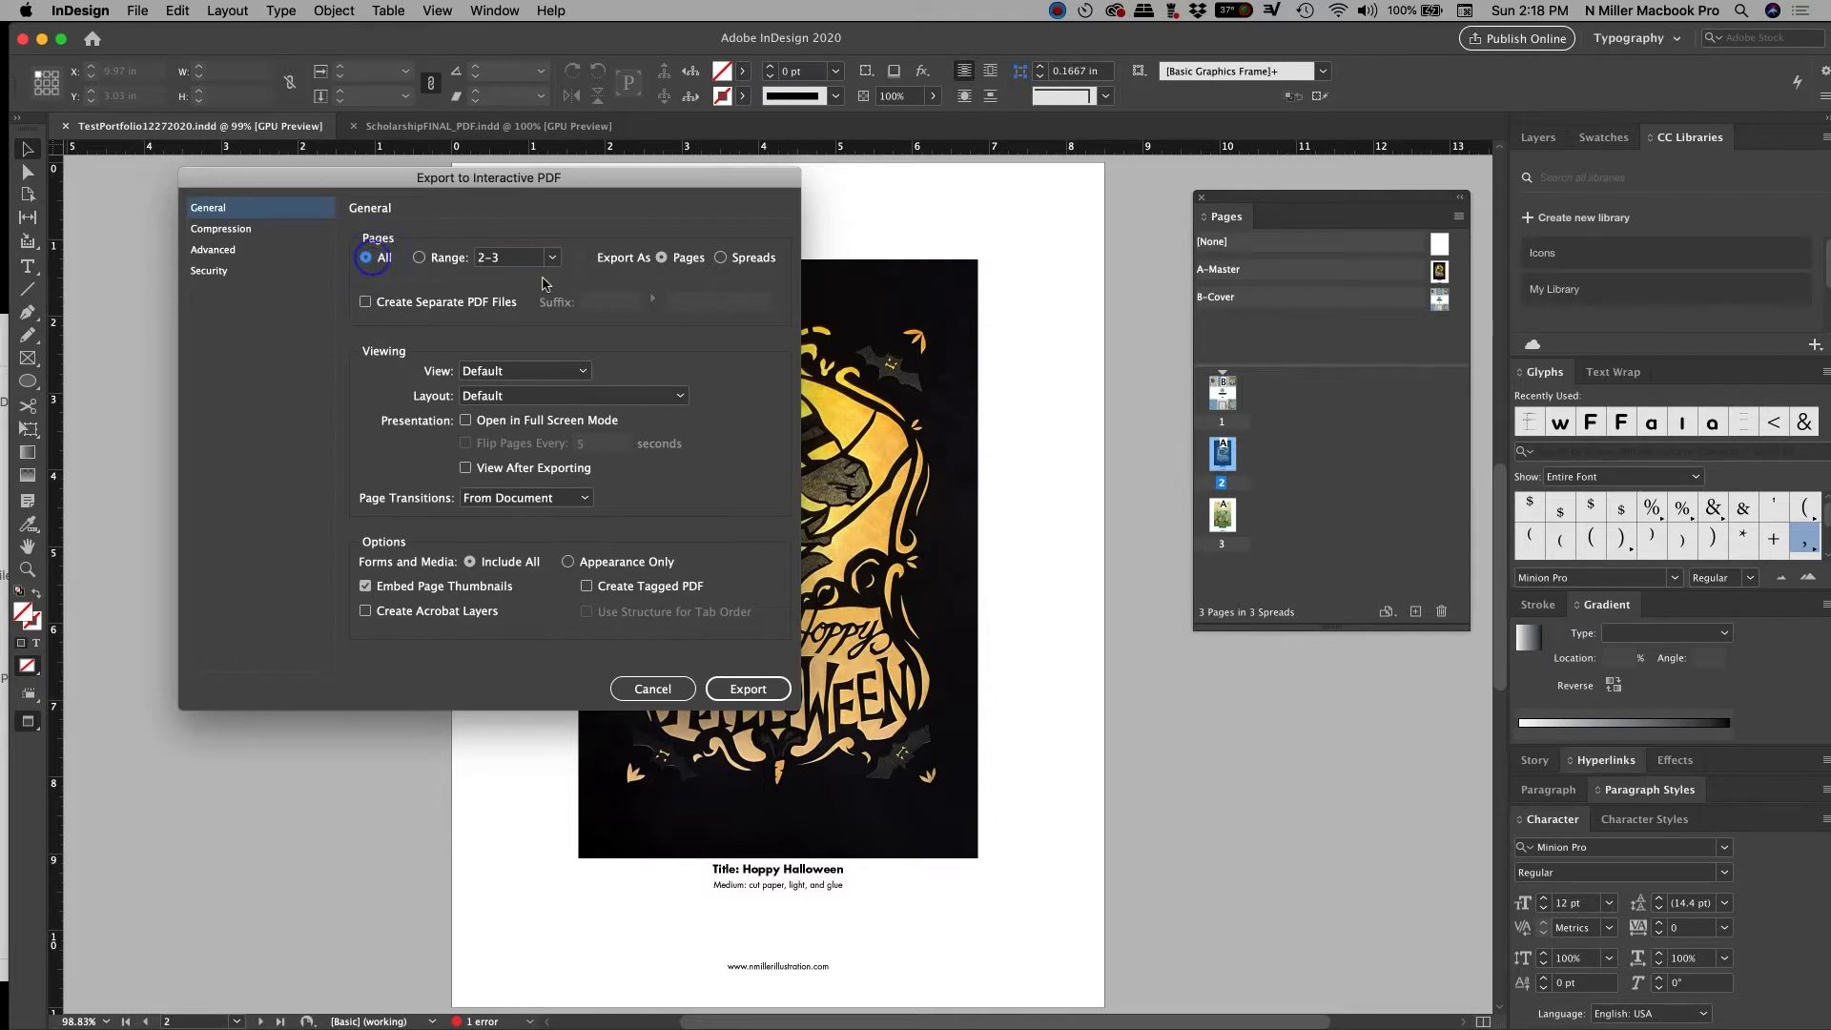
{"action": "left_click", "coordinate": [250, 231]}
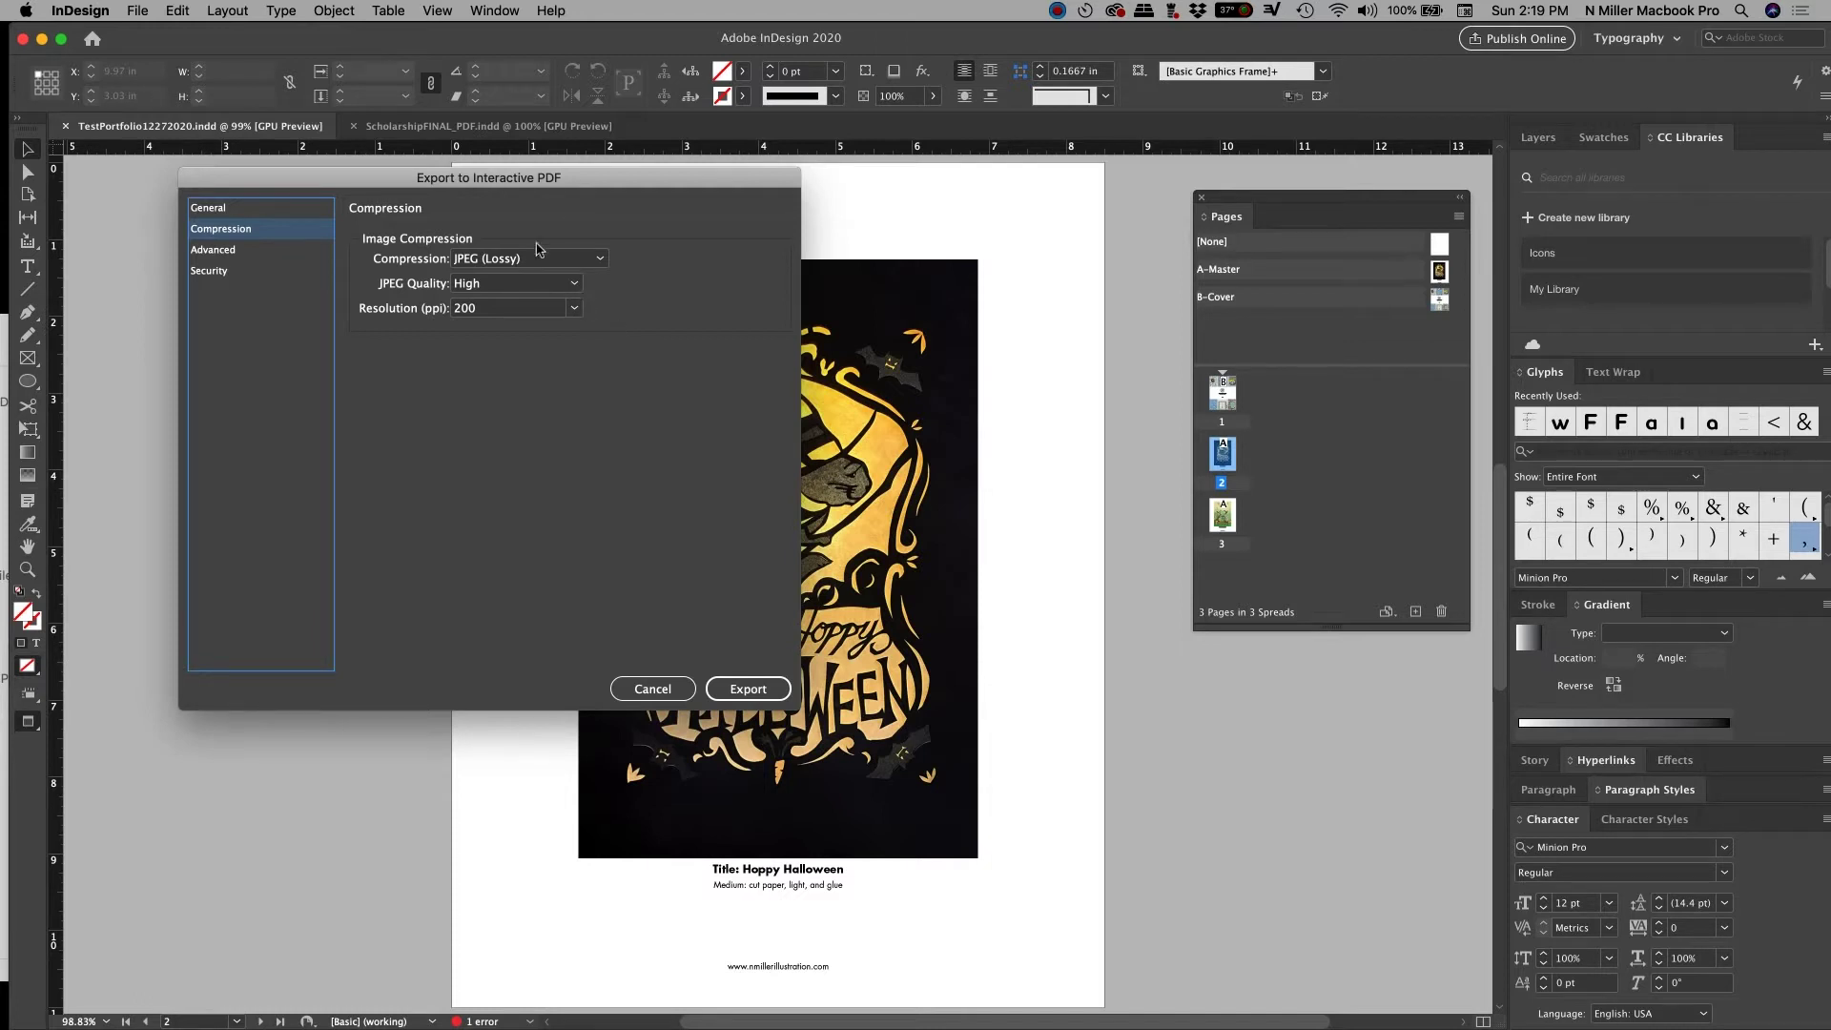
Set JPEG quality to Low and image resolution to 72 ppi, then review Security settings
{"action": "left_click", "coordinate": [546, 284]}
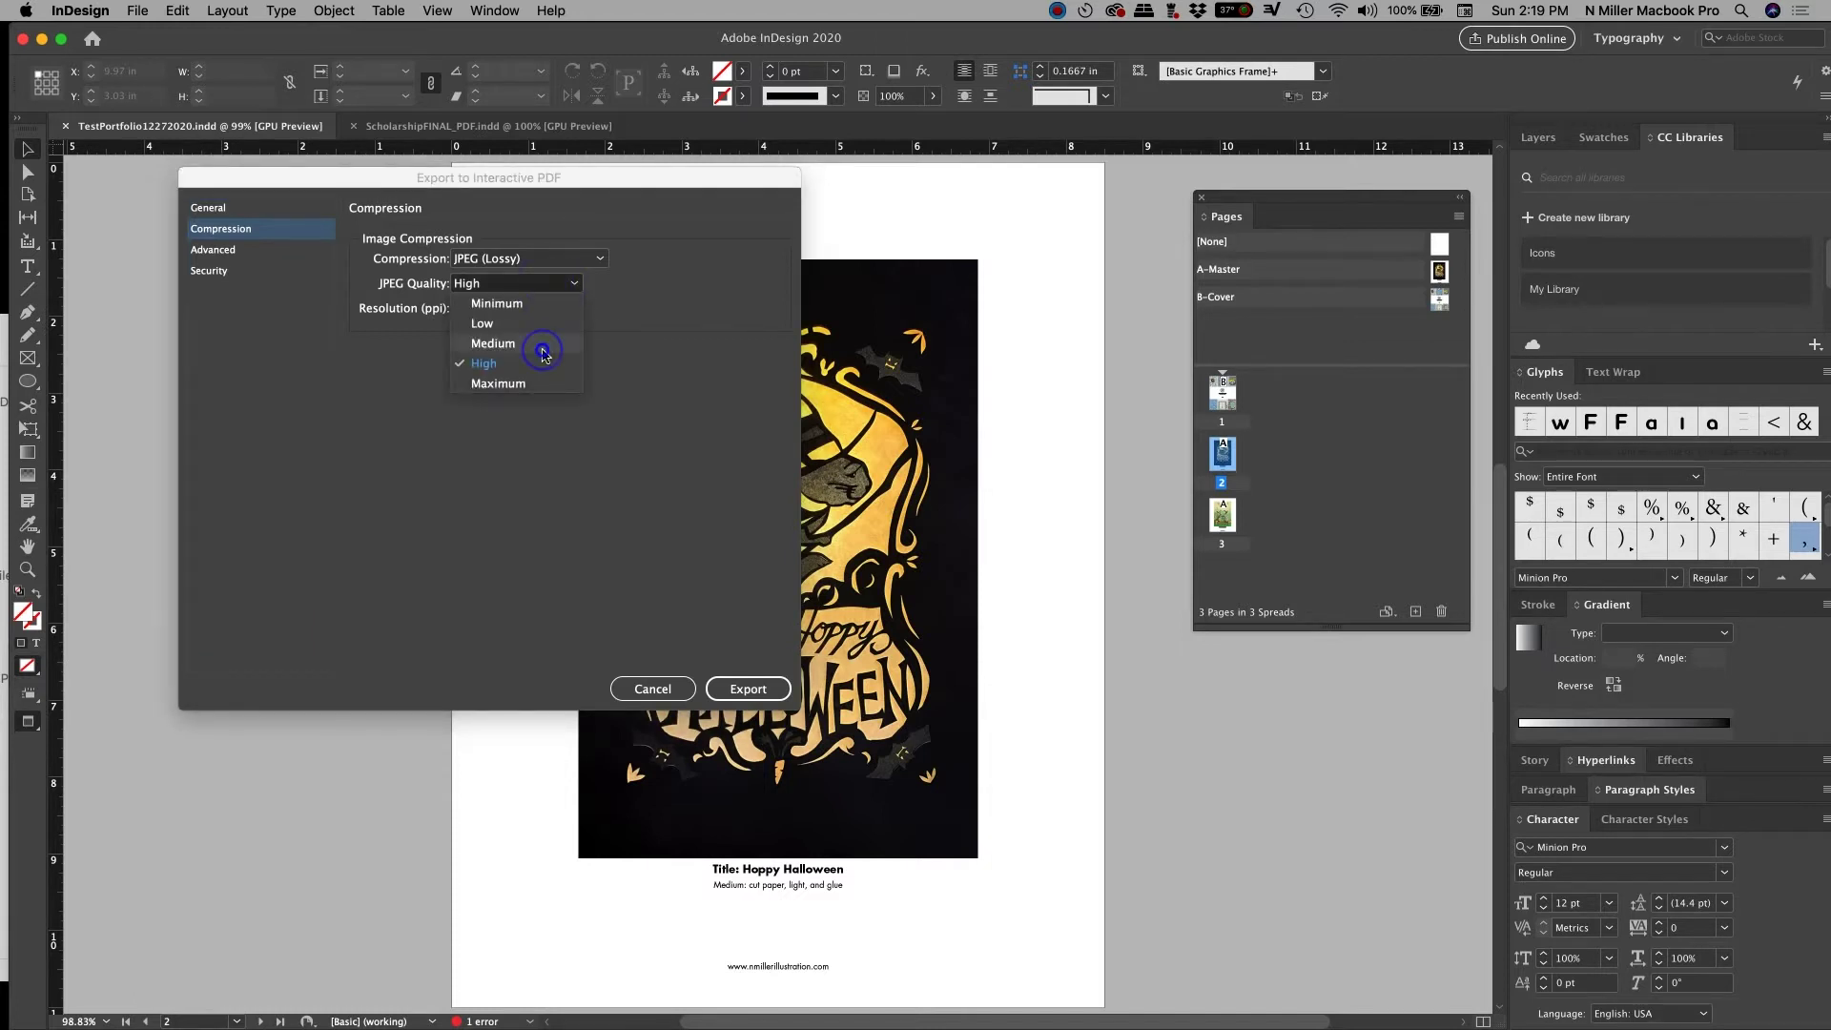
{"action": "left_click", "coordinate": [542, 349]}
{"action": "left_click", "coordinate": [574, 308]}
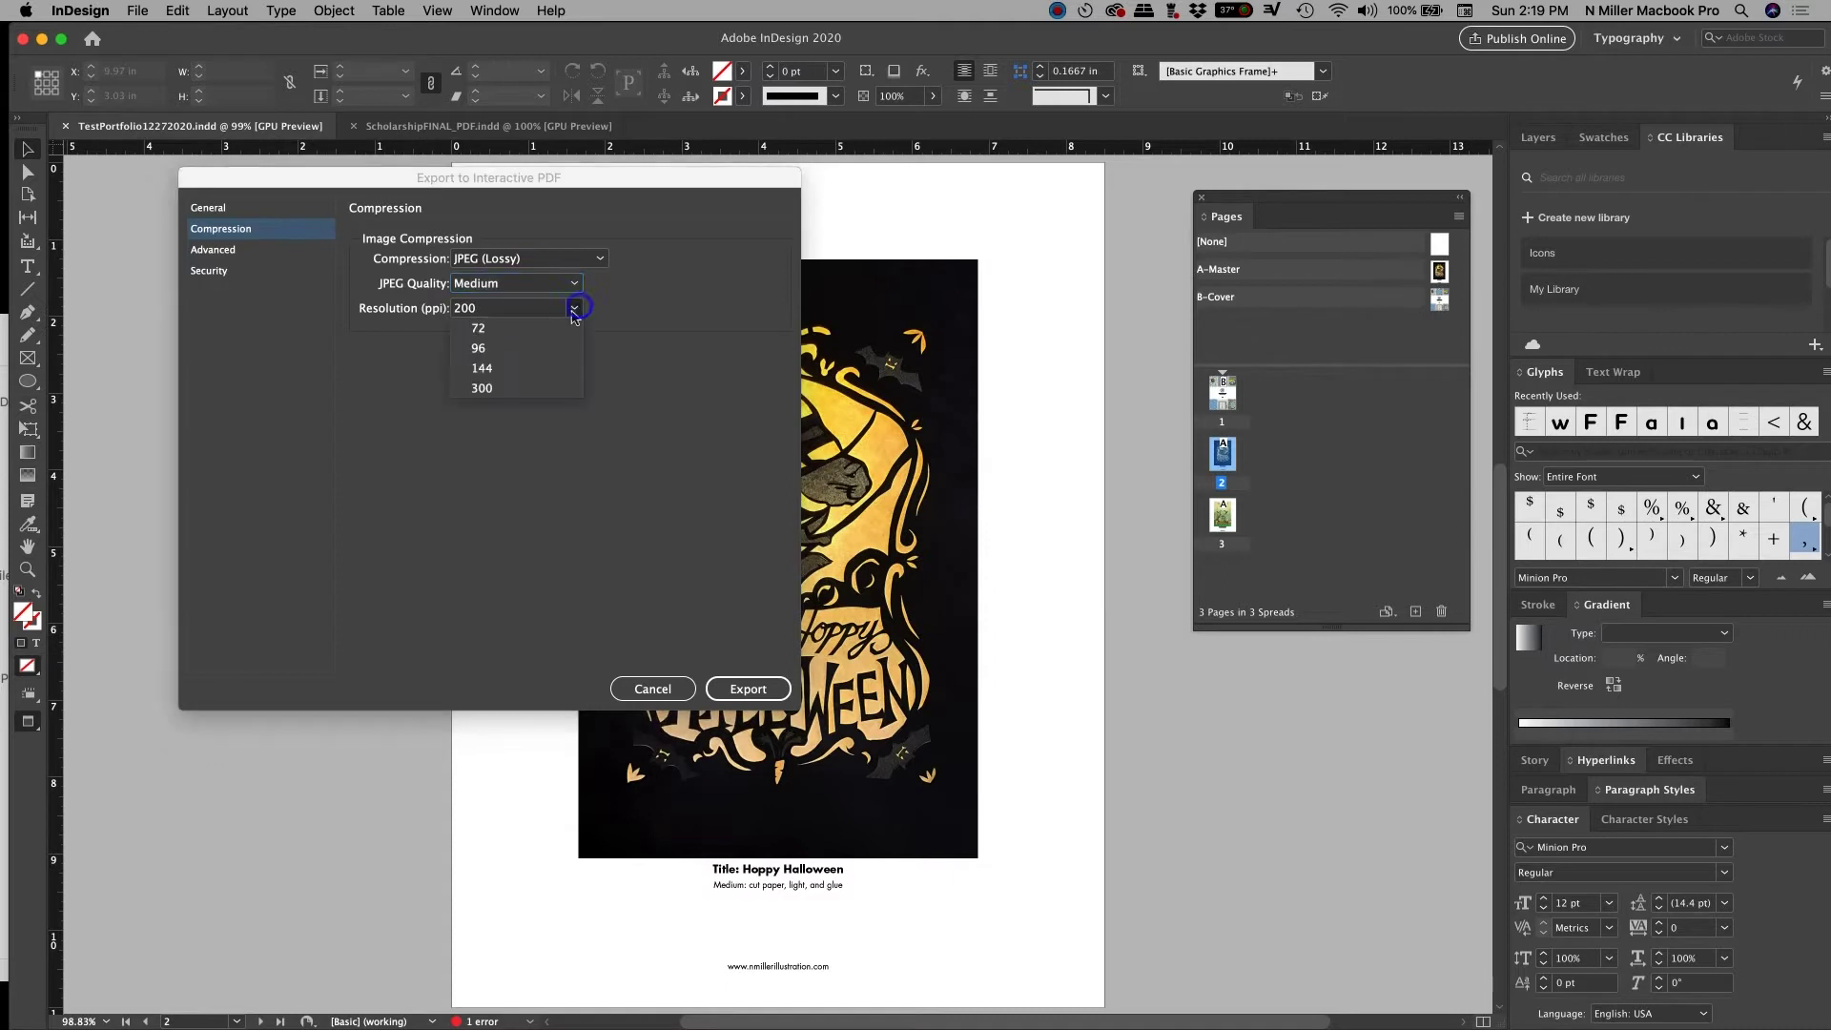
{"action": "left_click", "coordinate": [503, 368]}
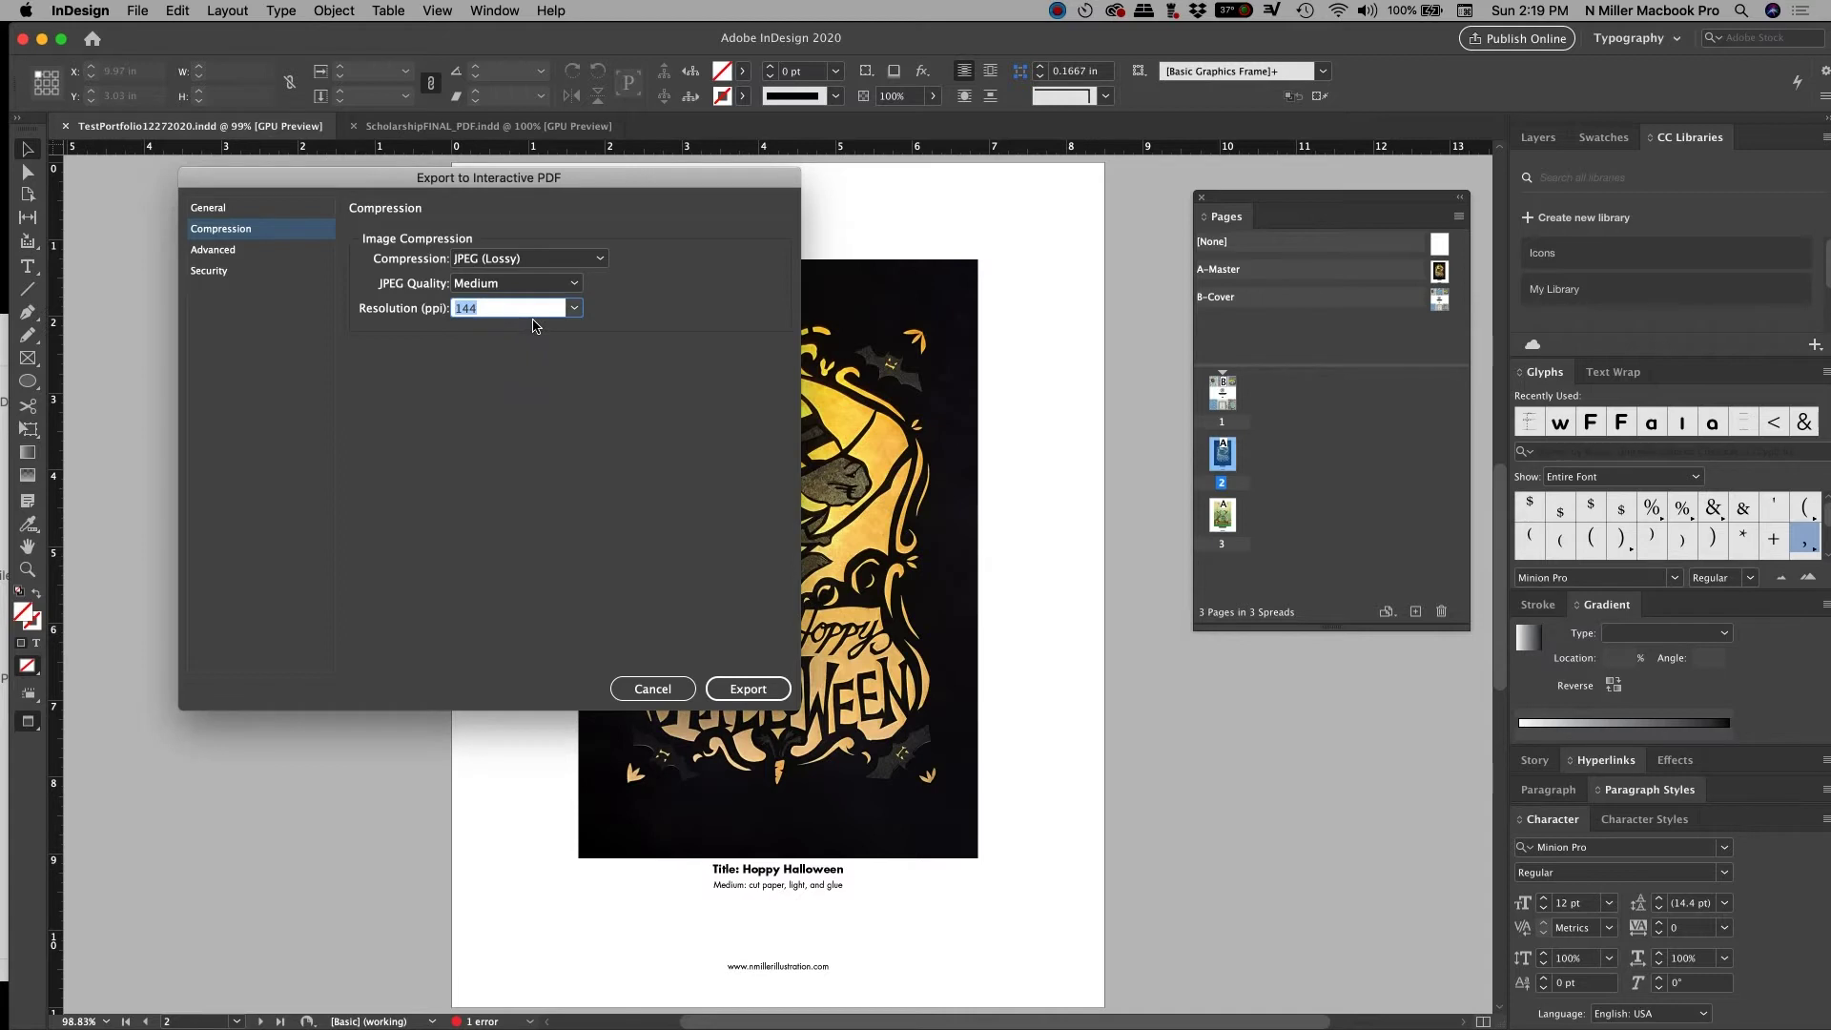
{"action": "left_click", "coordinate": [560, 285]}
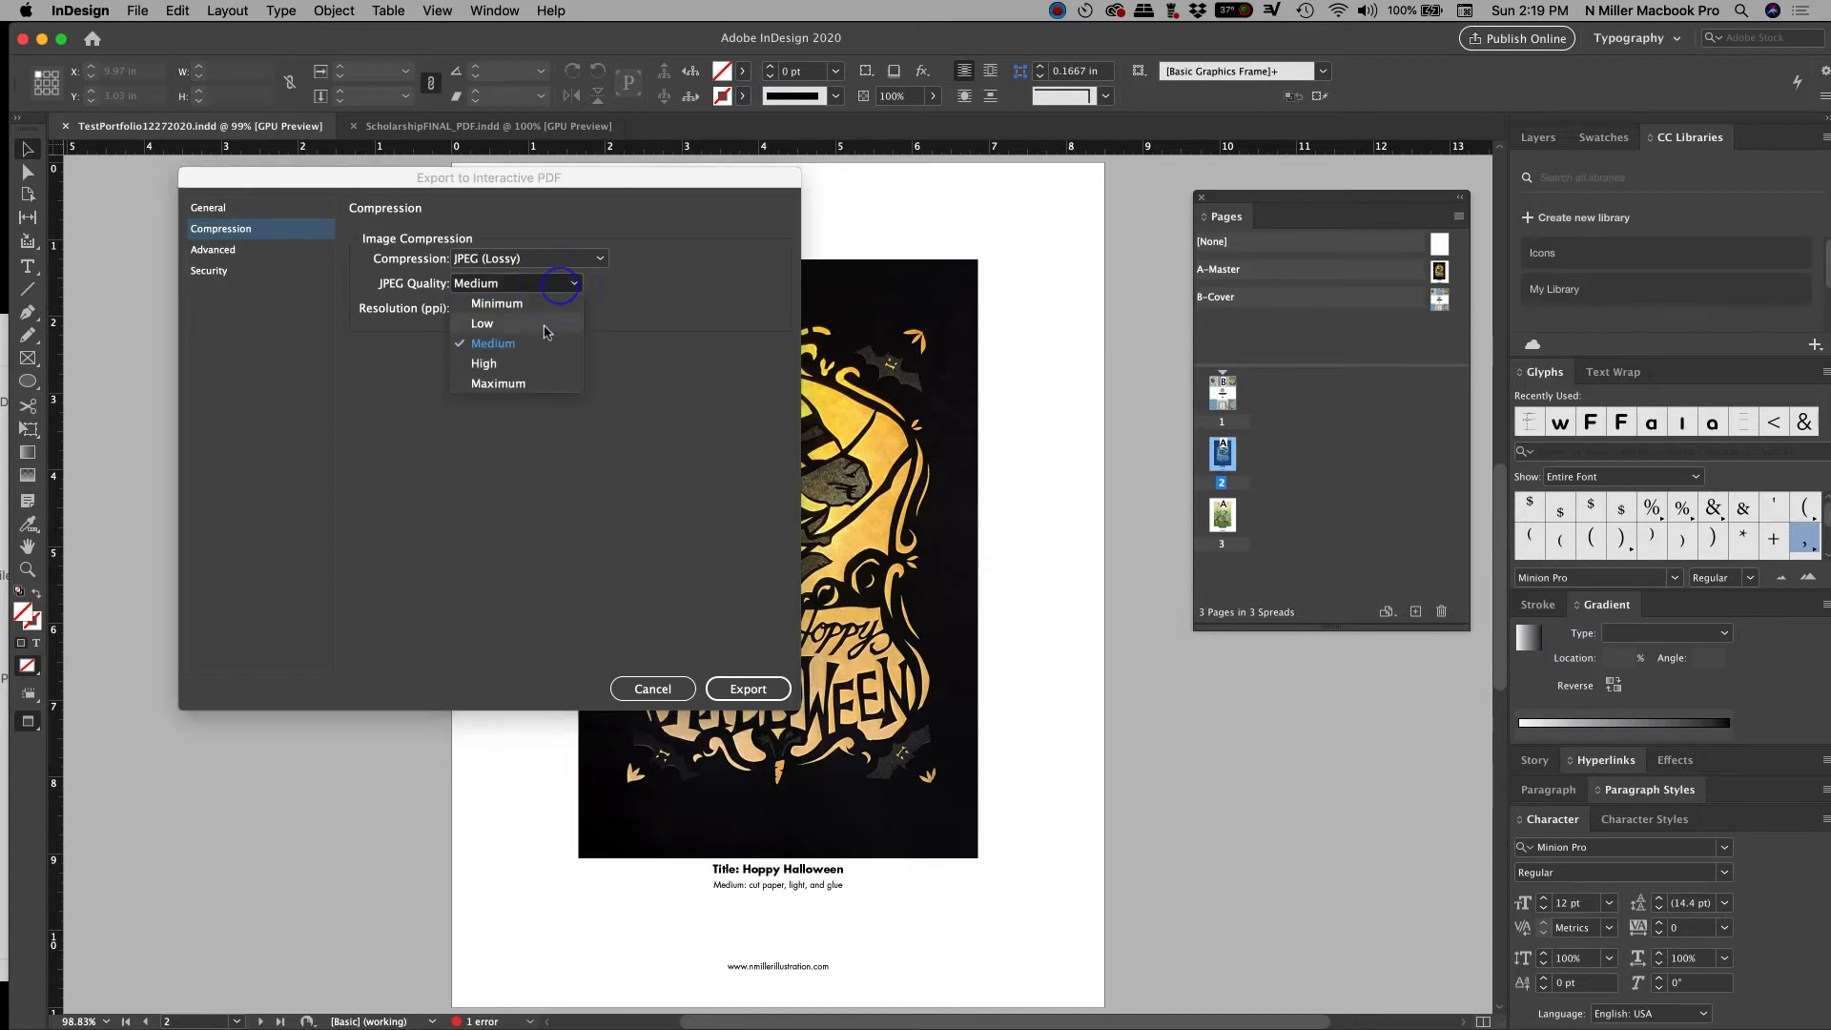
{"action": "left_click", "coordinate": [544, 325]}
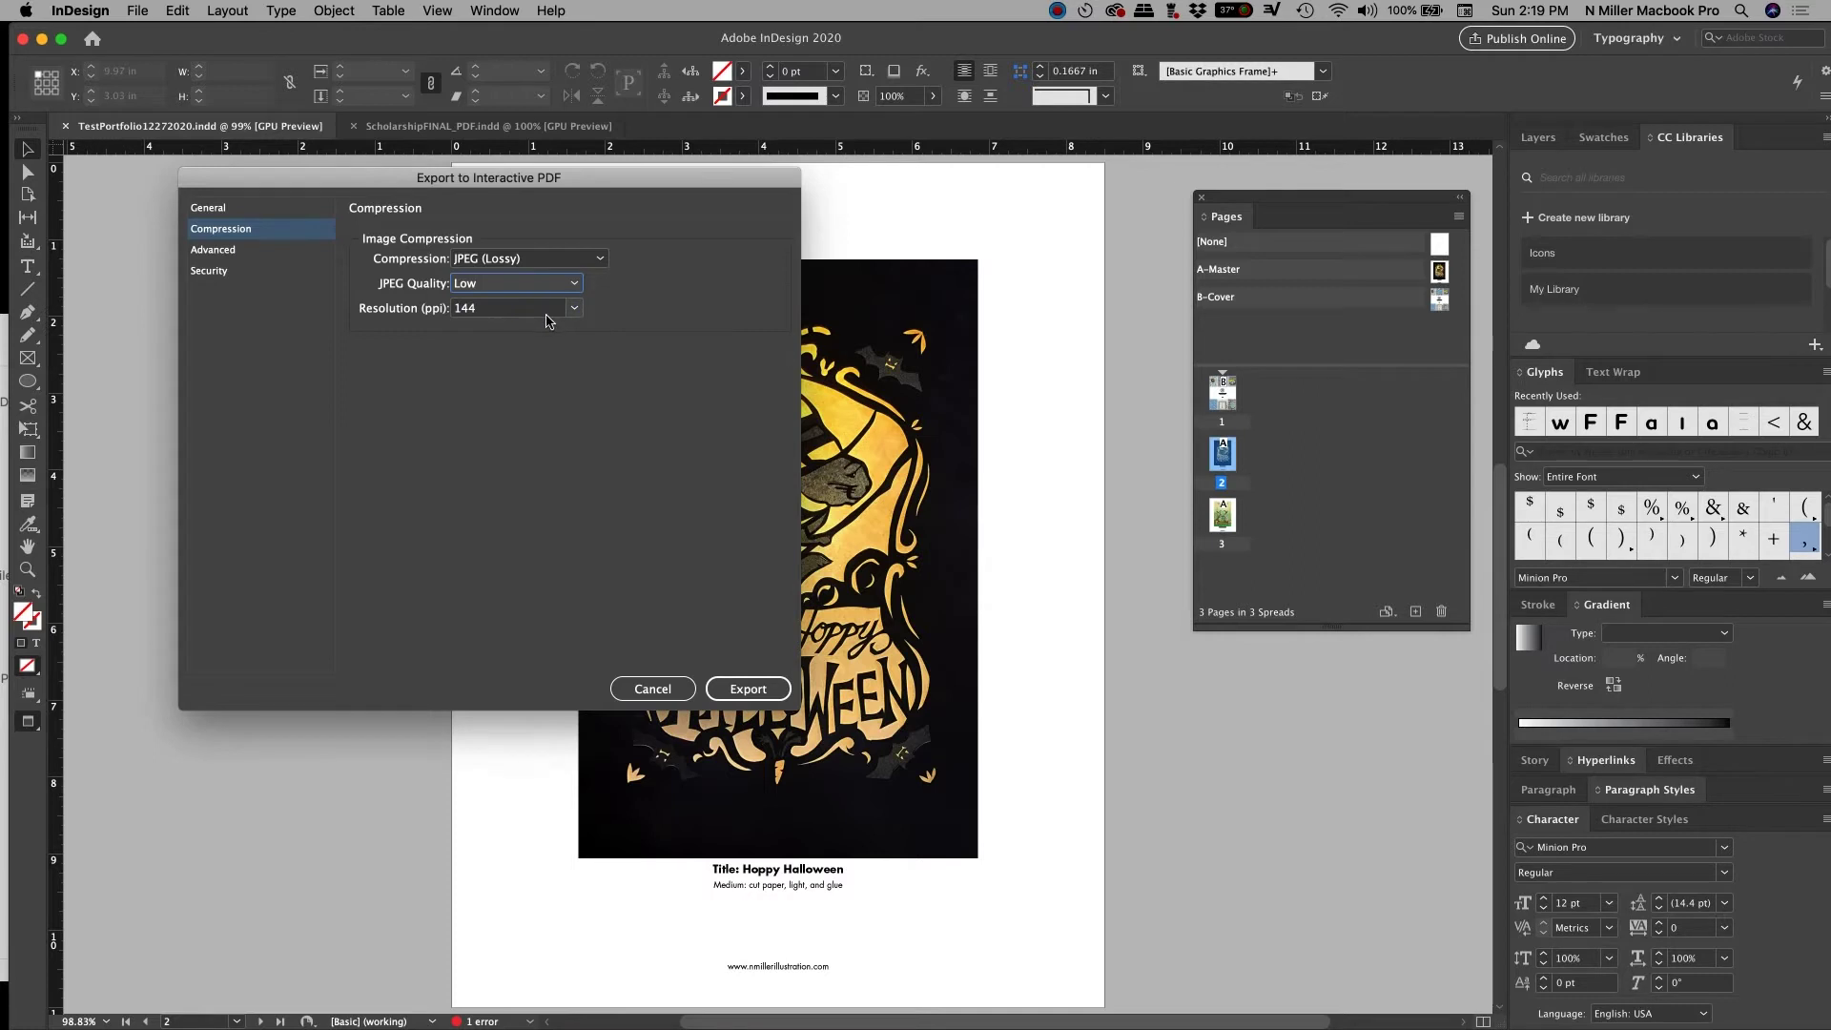
{"action": "left_click", "coordinate": [569, 312]}
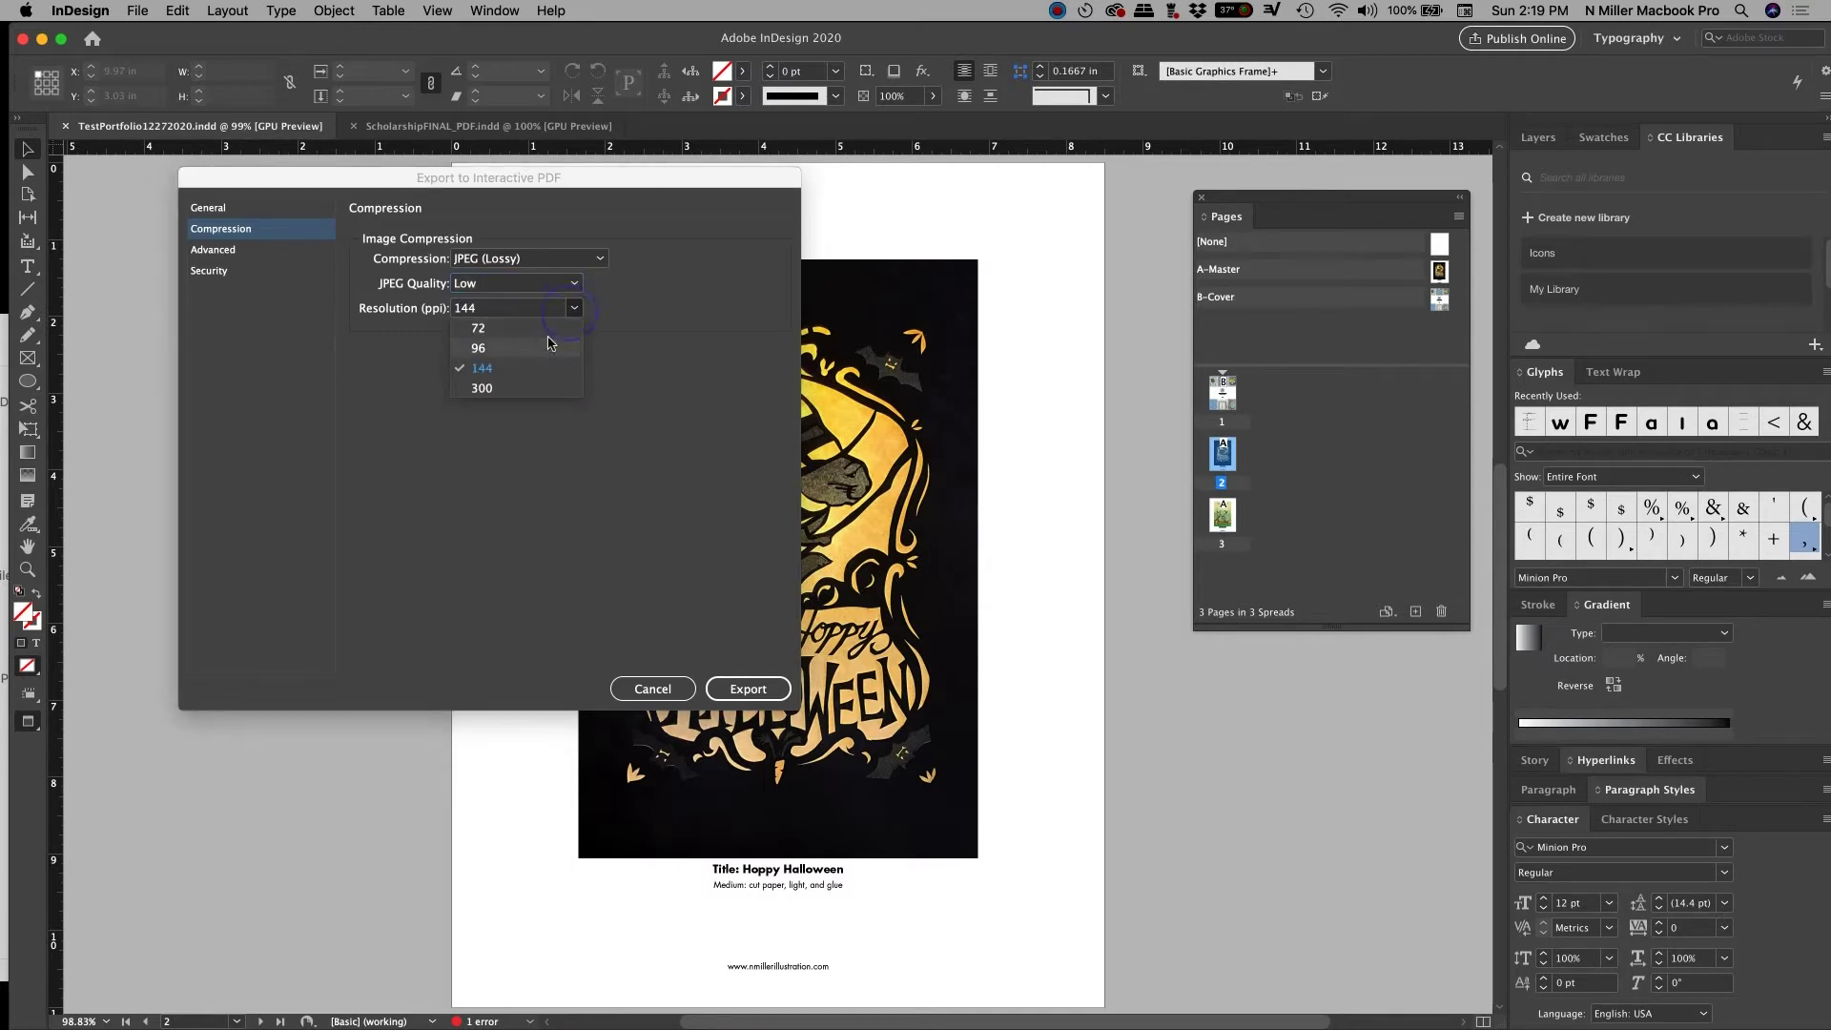
{"action": "left_click", "coordinate": [534, 328]}
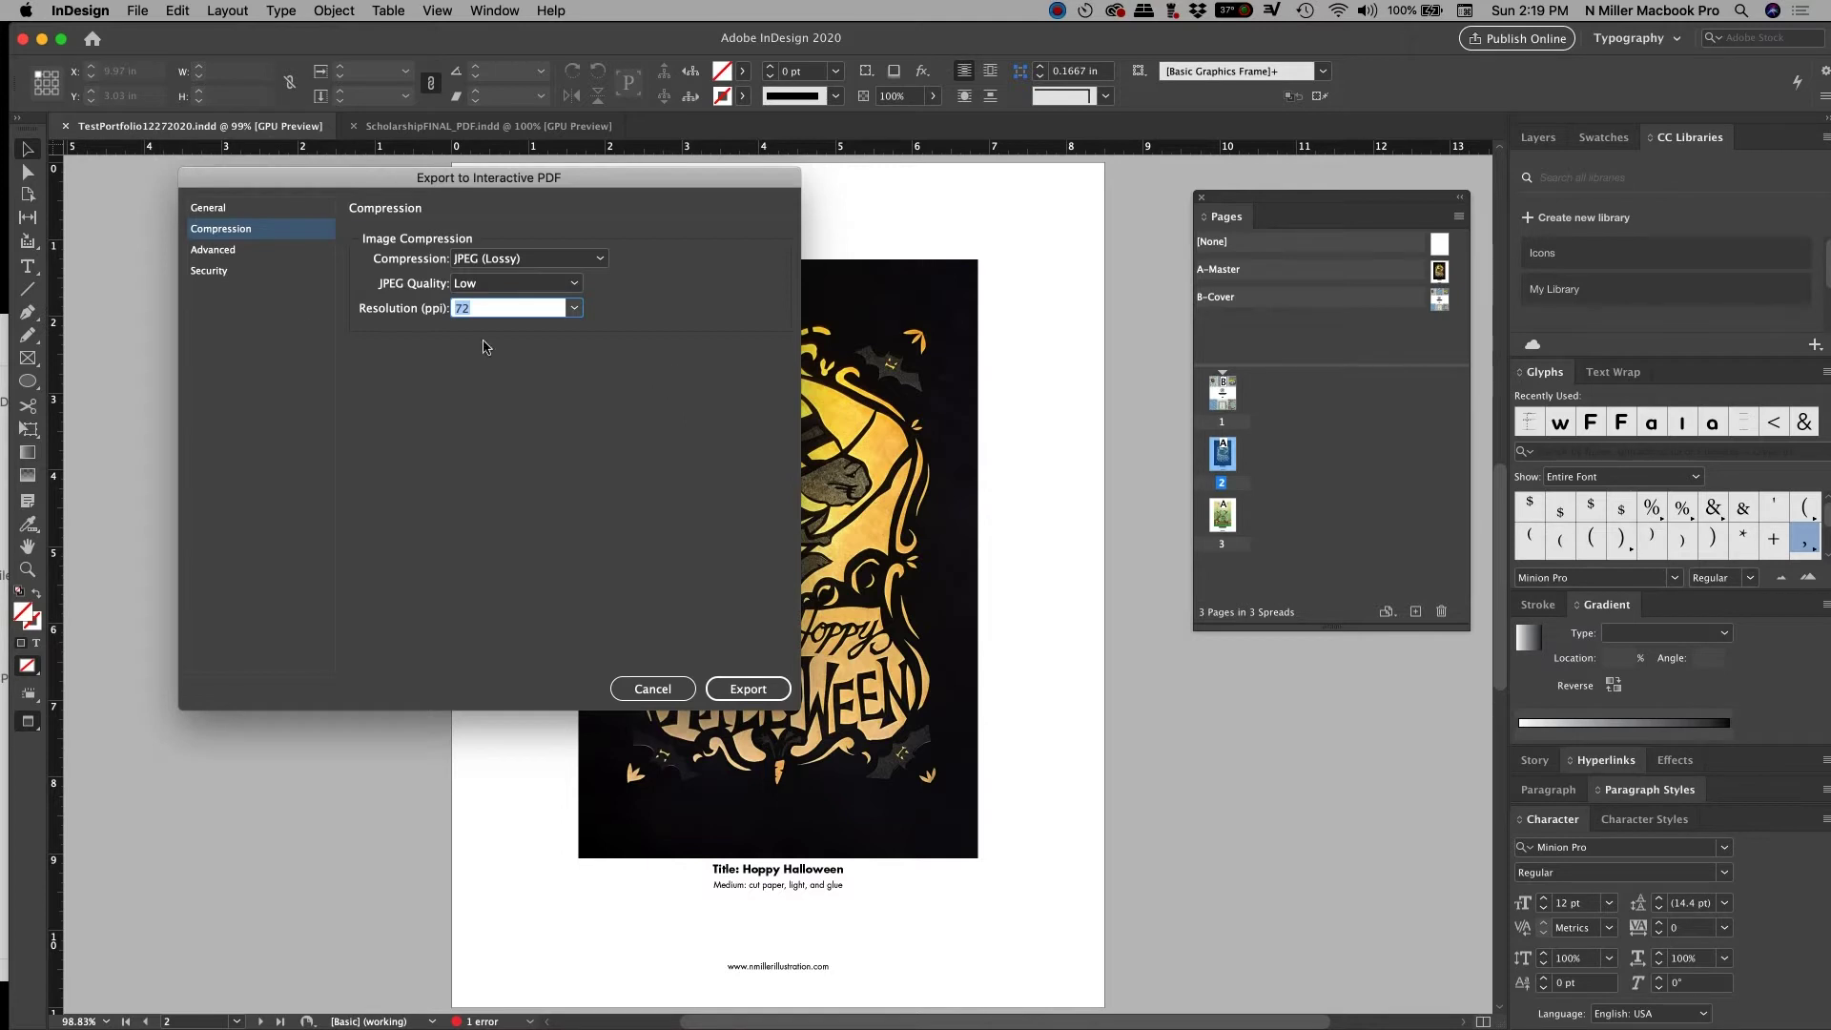
{"action": "left_click", "coordinate": [305, 256]}
{"action": "left_click", "coordinate": [283, 275]}
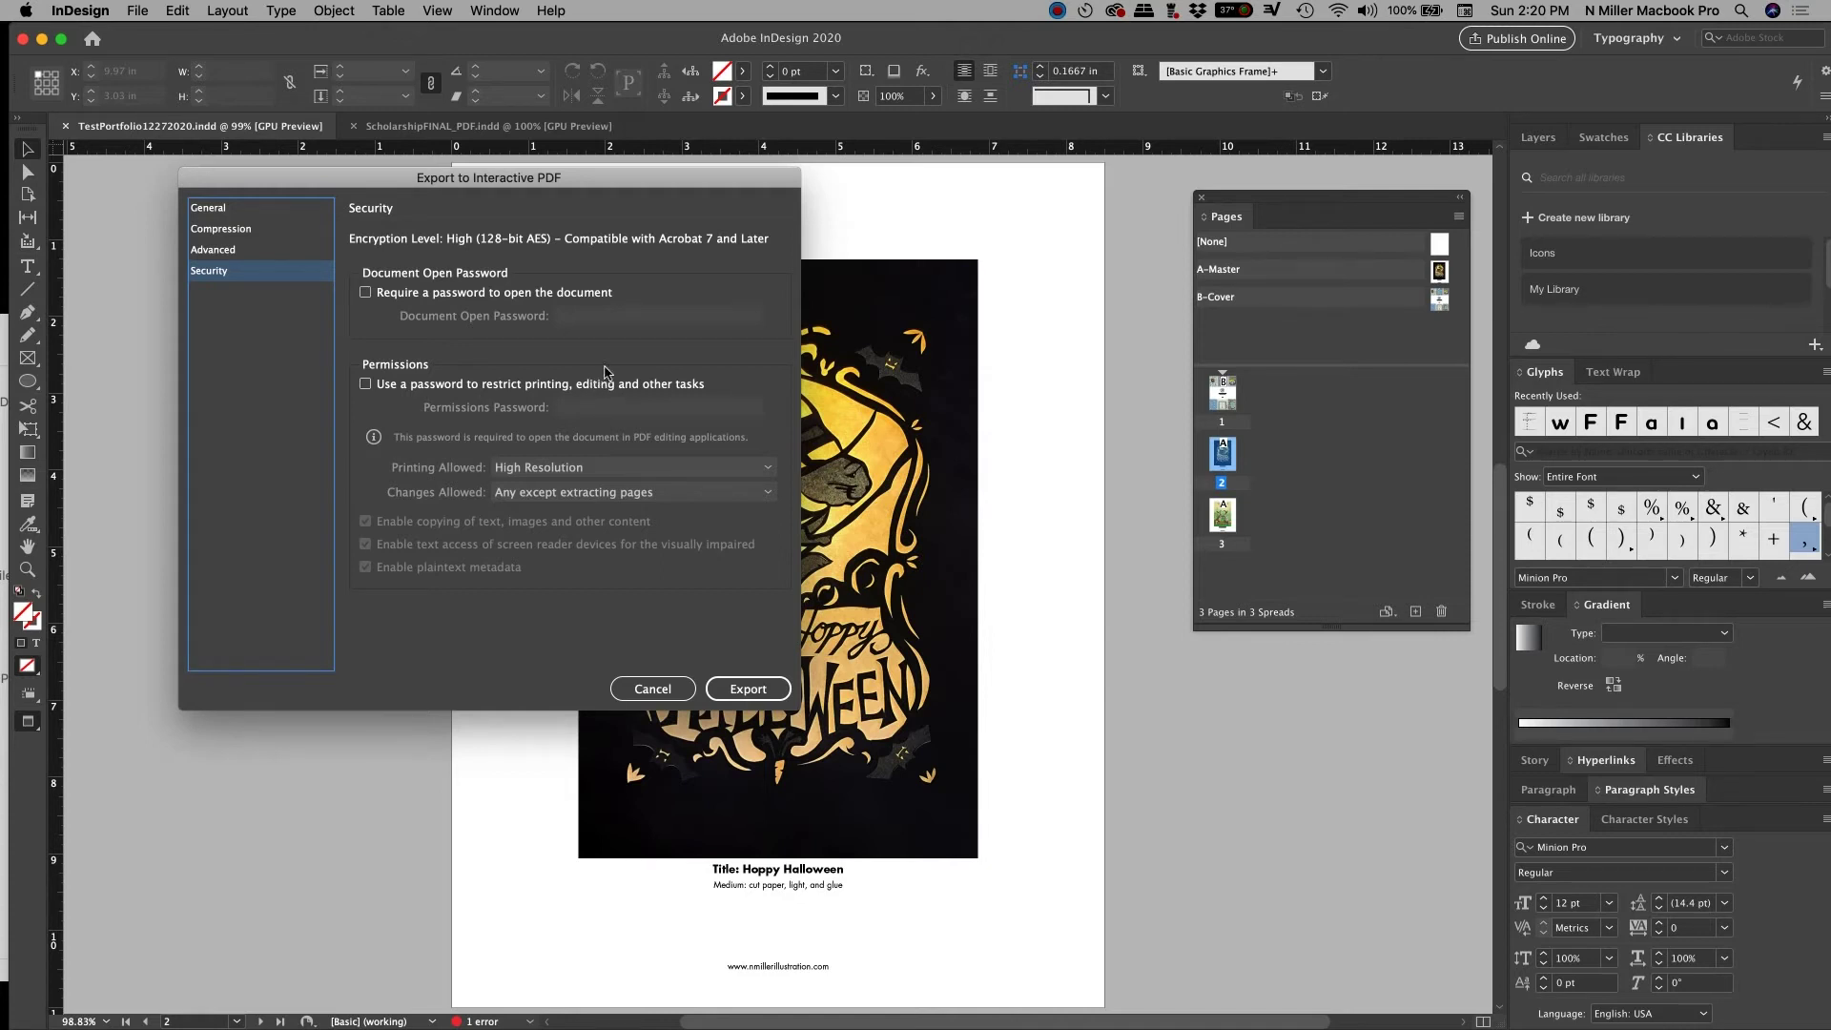
Return to General settings and export the interactive PDF
{"action": "left_click", "coordinate": [291, 209]}
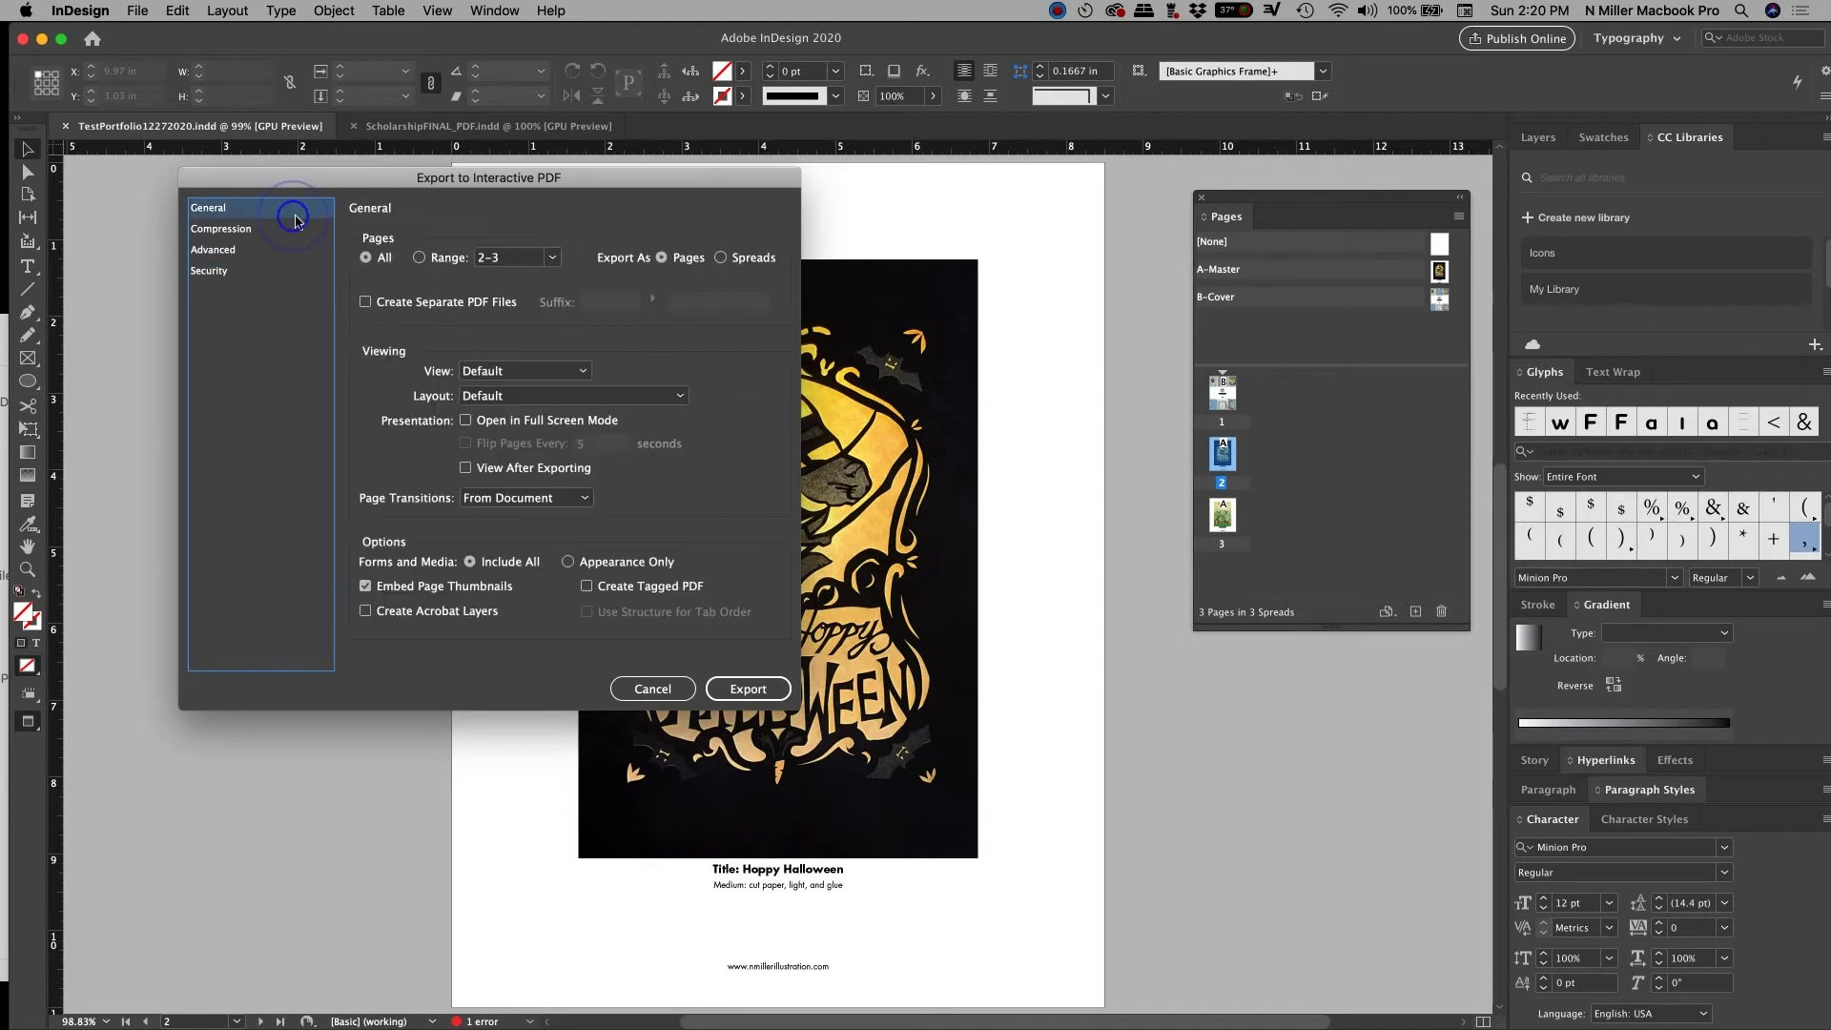
{"action": "left_click", "coordinate": [774, 693]}
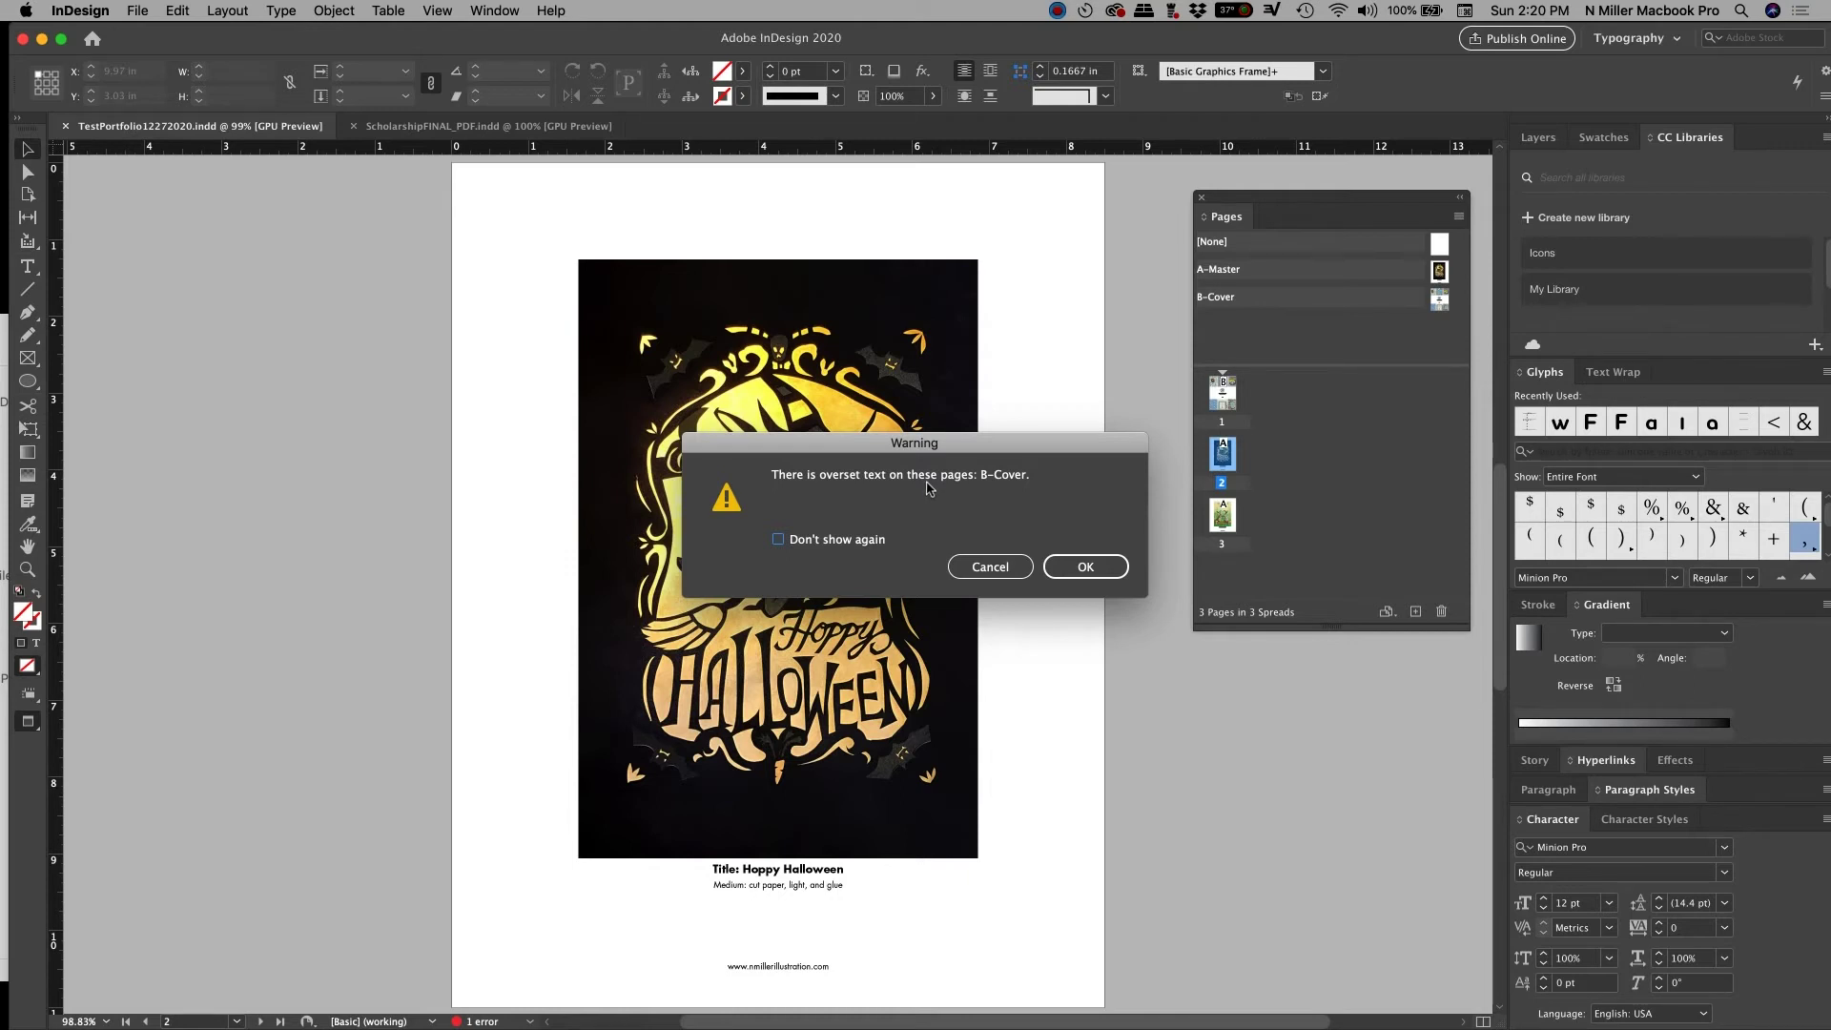
Dismiss the overset warning and open the B-Cover master for editing
{"action": "left_click", "coordinate": [992, 566]}
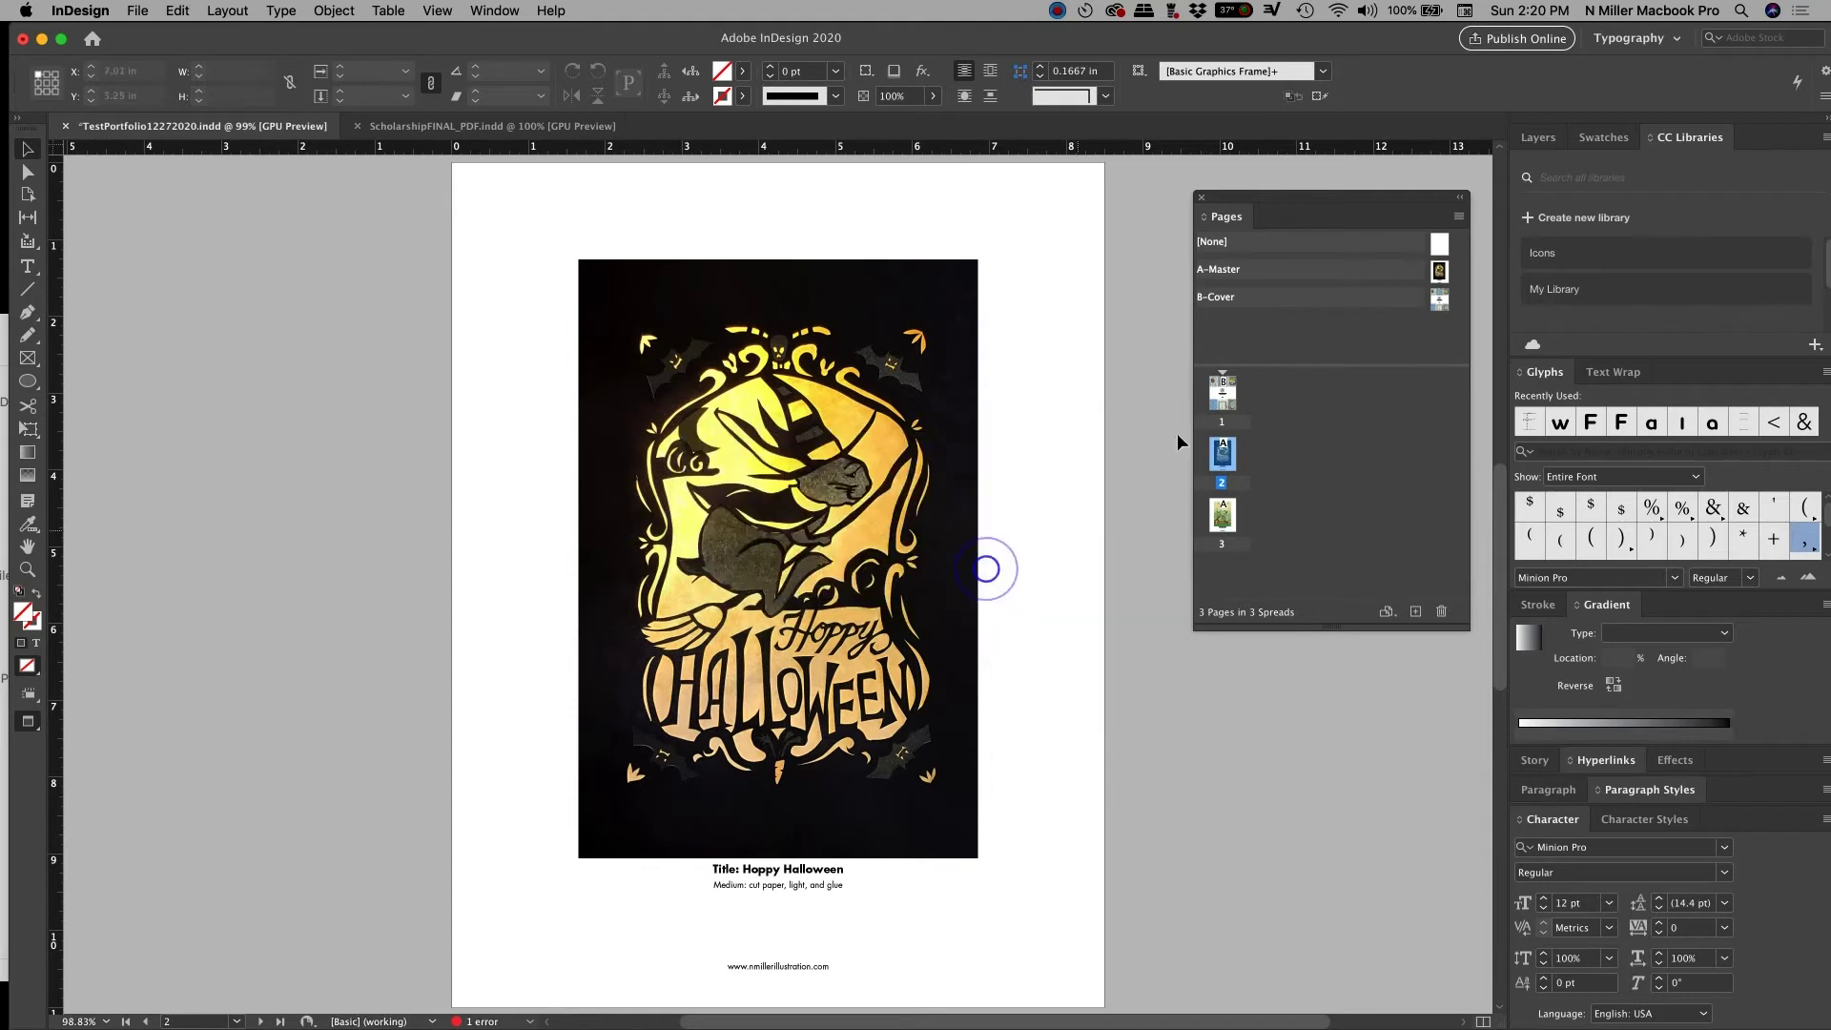
{"action": "double_click", "coordinate": [1223, 390]}
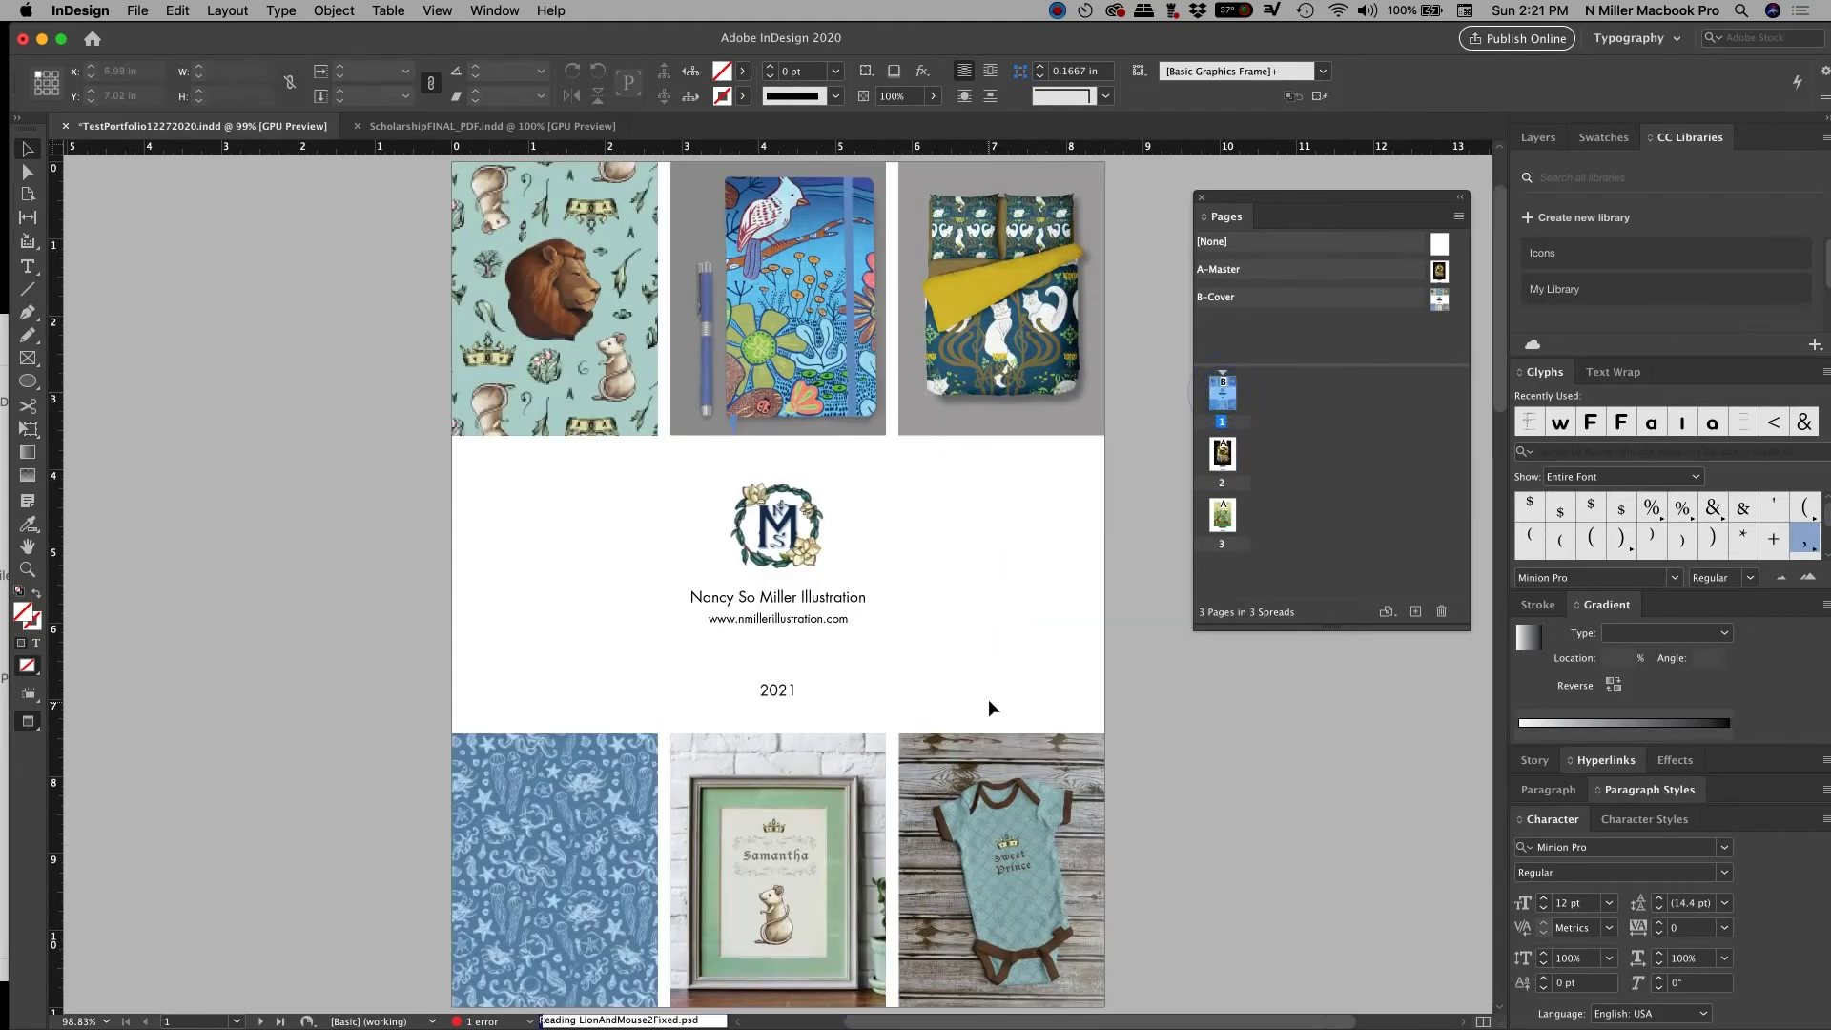
{"action": "key", "text": "w"}
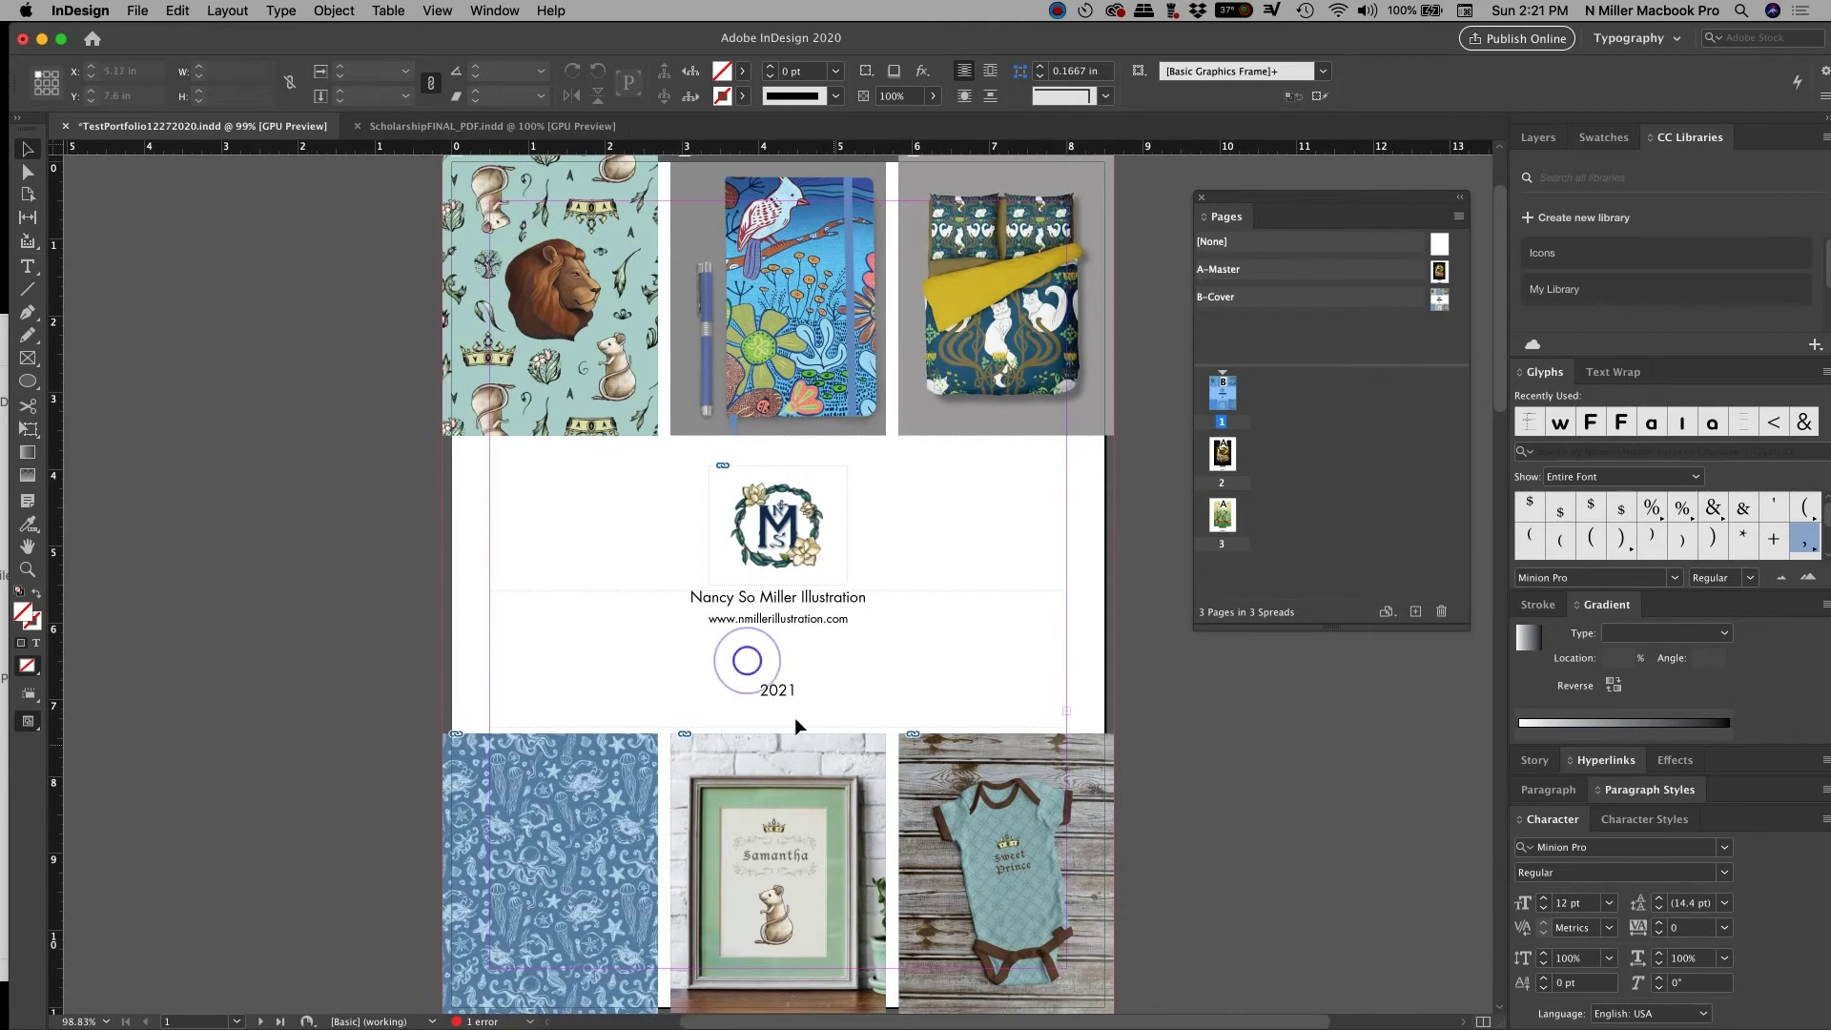
{"action": "double_click", "coordinate": [1435, 304]}
Extend the name, URL and 2021 text frame to 2.42 in tall
{"action": "left_click", "coordinate": [799, 660]}
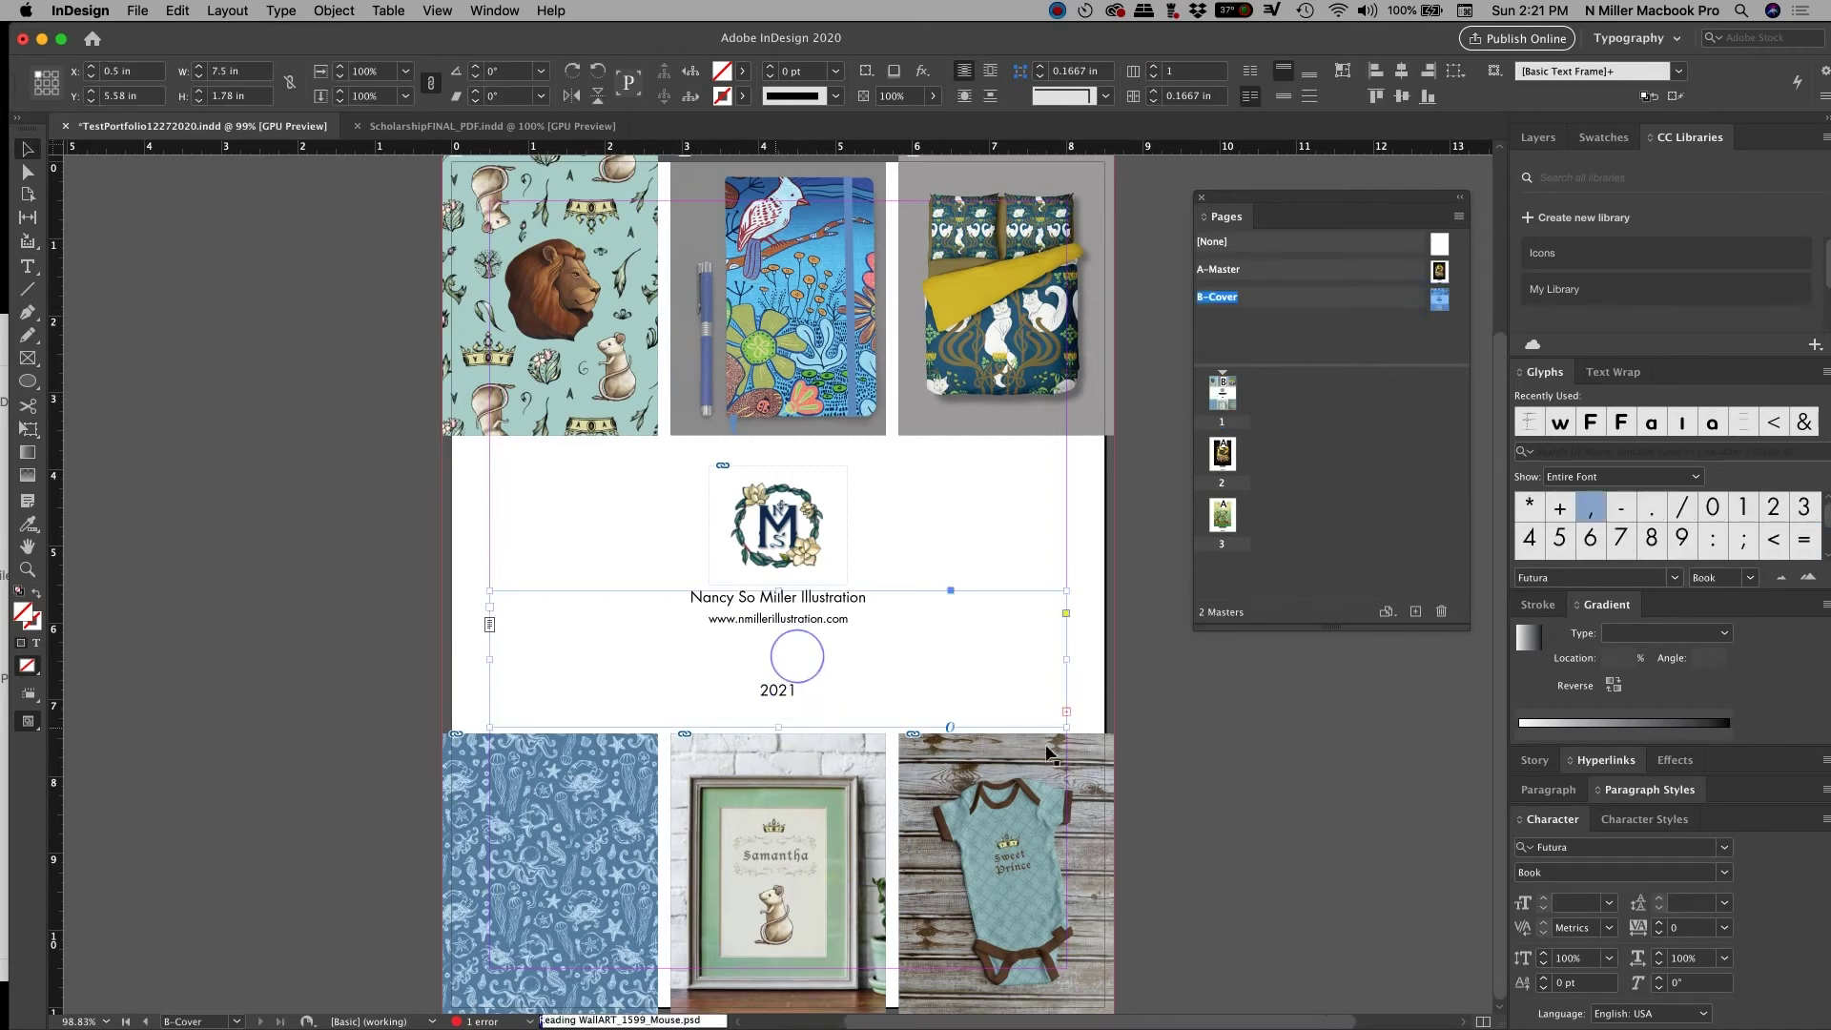
{"action": "left_click_drag", "start_coordinate": [774, 727], "coordinate": [765, 778]}
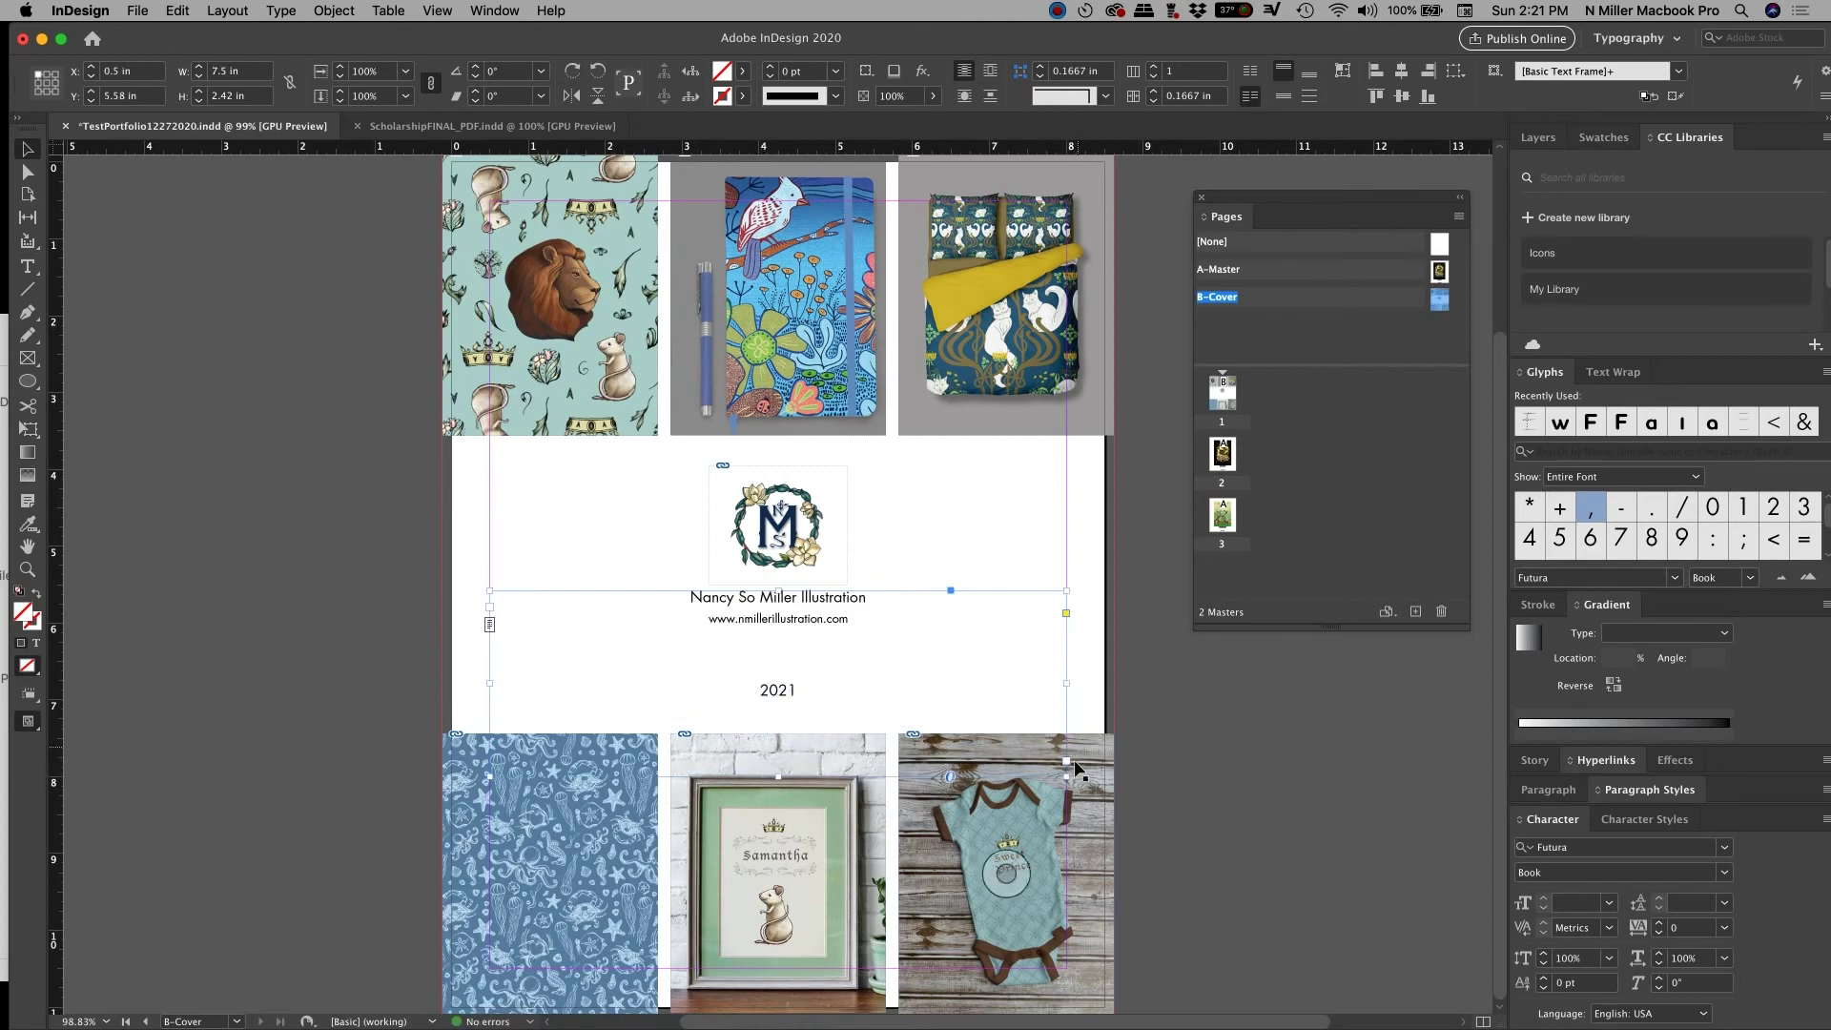
{"action": "left_click", "coordinate": [1228, 780]}
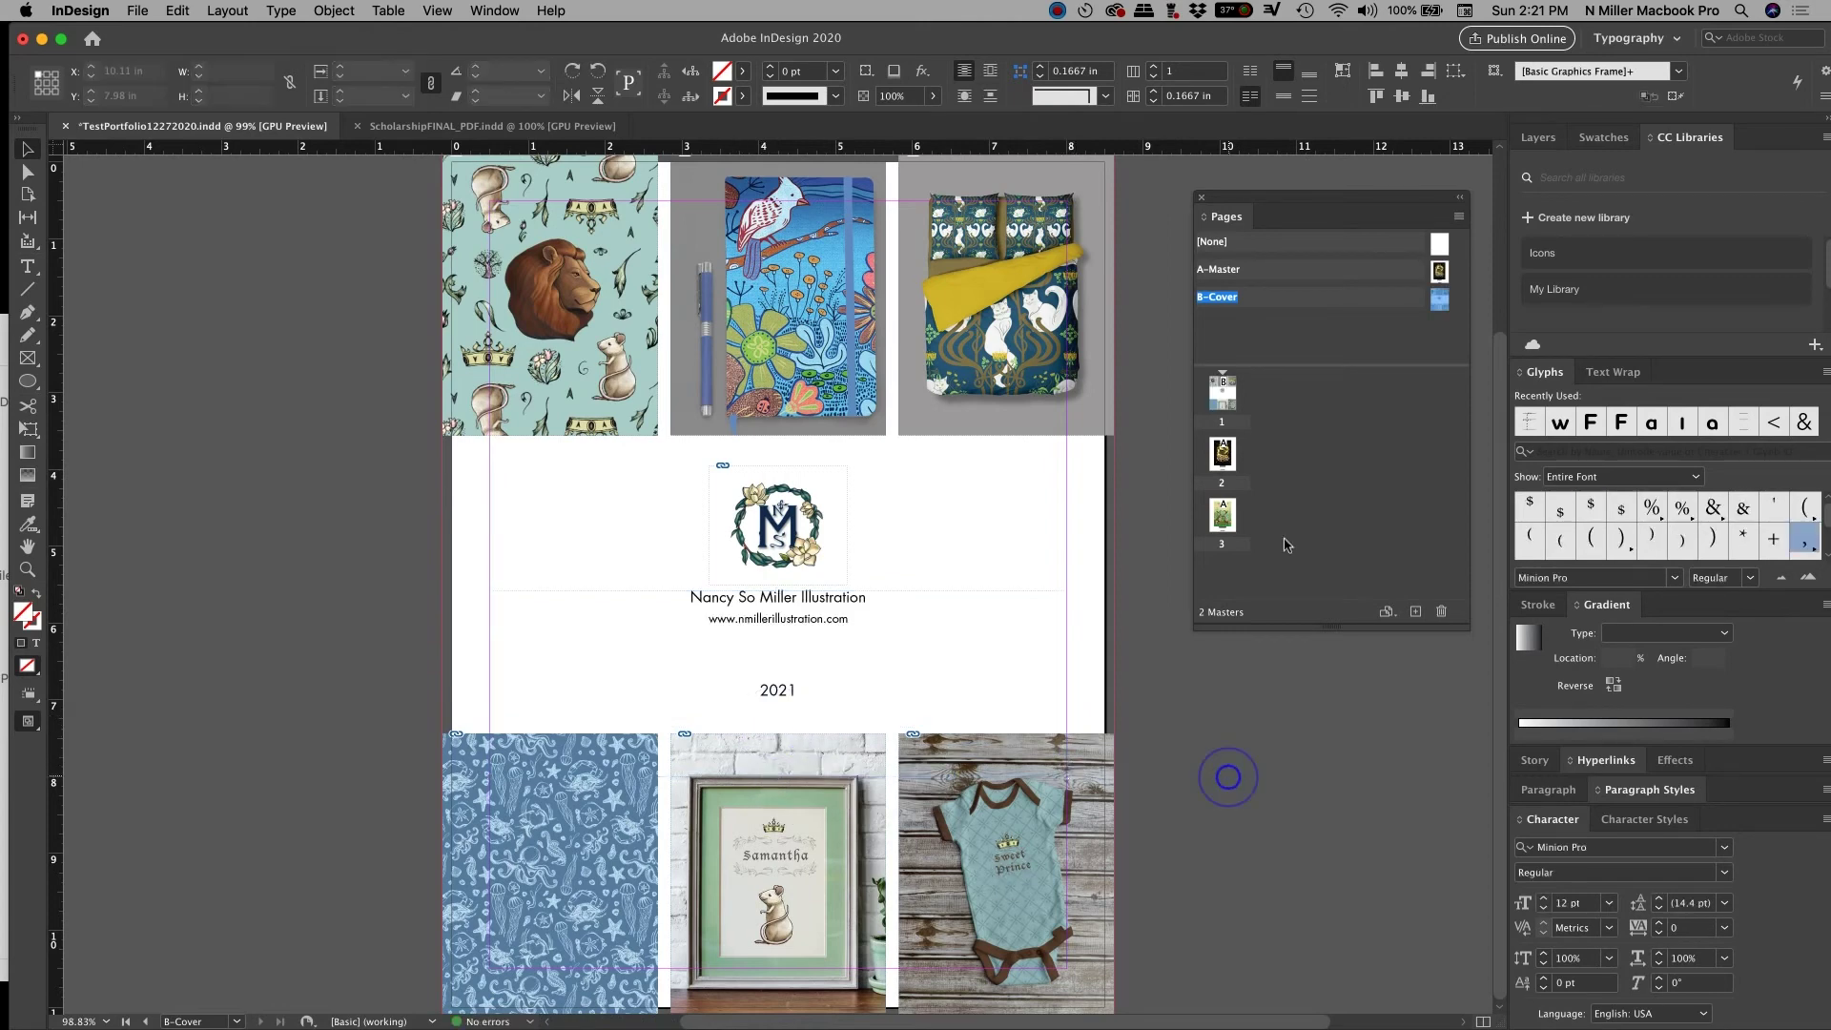
Export the portfolio again as Adobe PDF (Interactive) to the Desktop
{"action": "left_click", "coordinate": [137, 11]}
{"action": "left_click", "coordinate": [232, 366]}
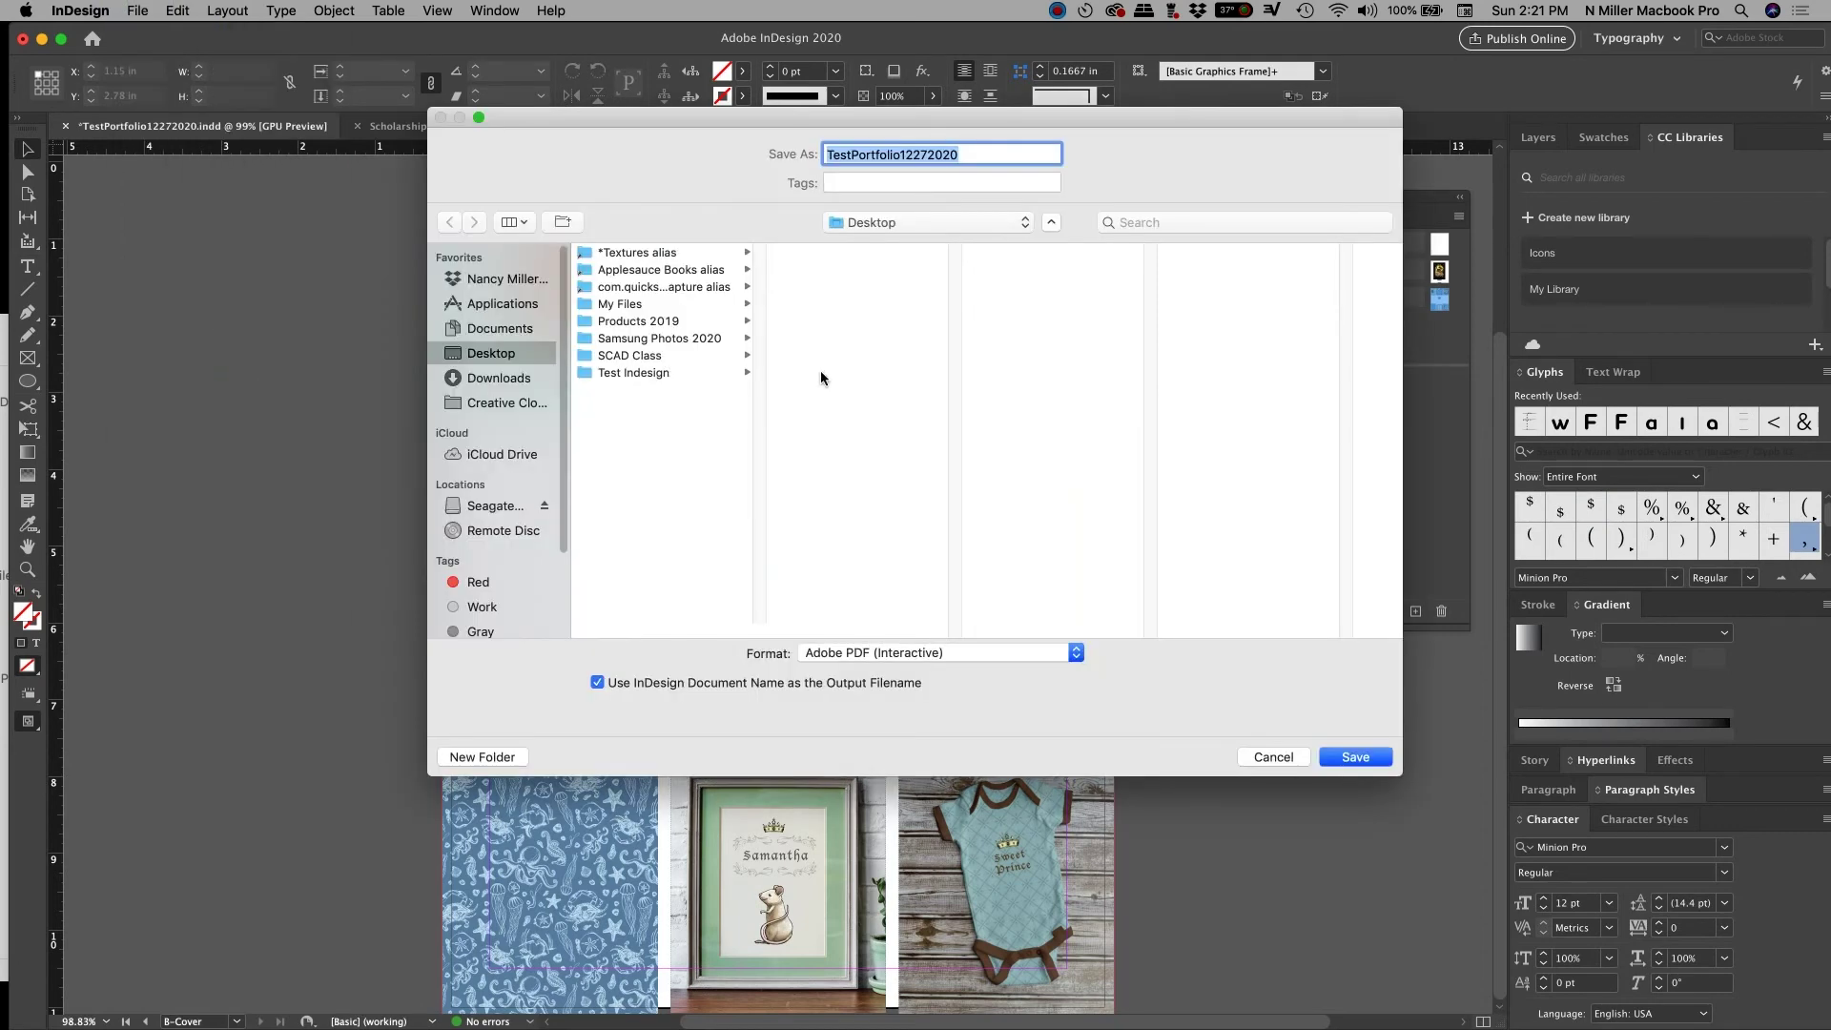
{"action": "left_click", "coordinate": [481, 356]}
{"action": "left_click", "coordinate": [1345, 757]}
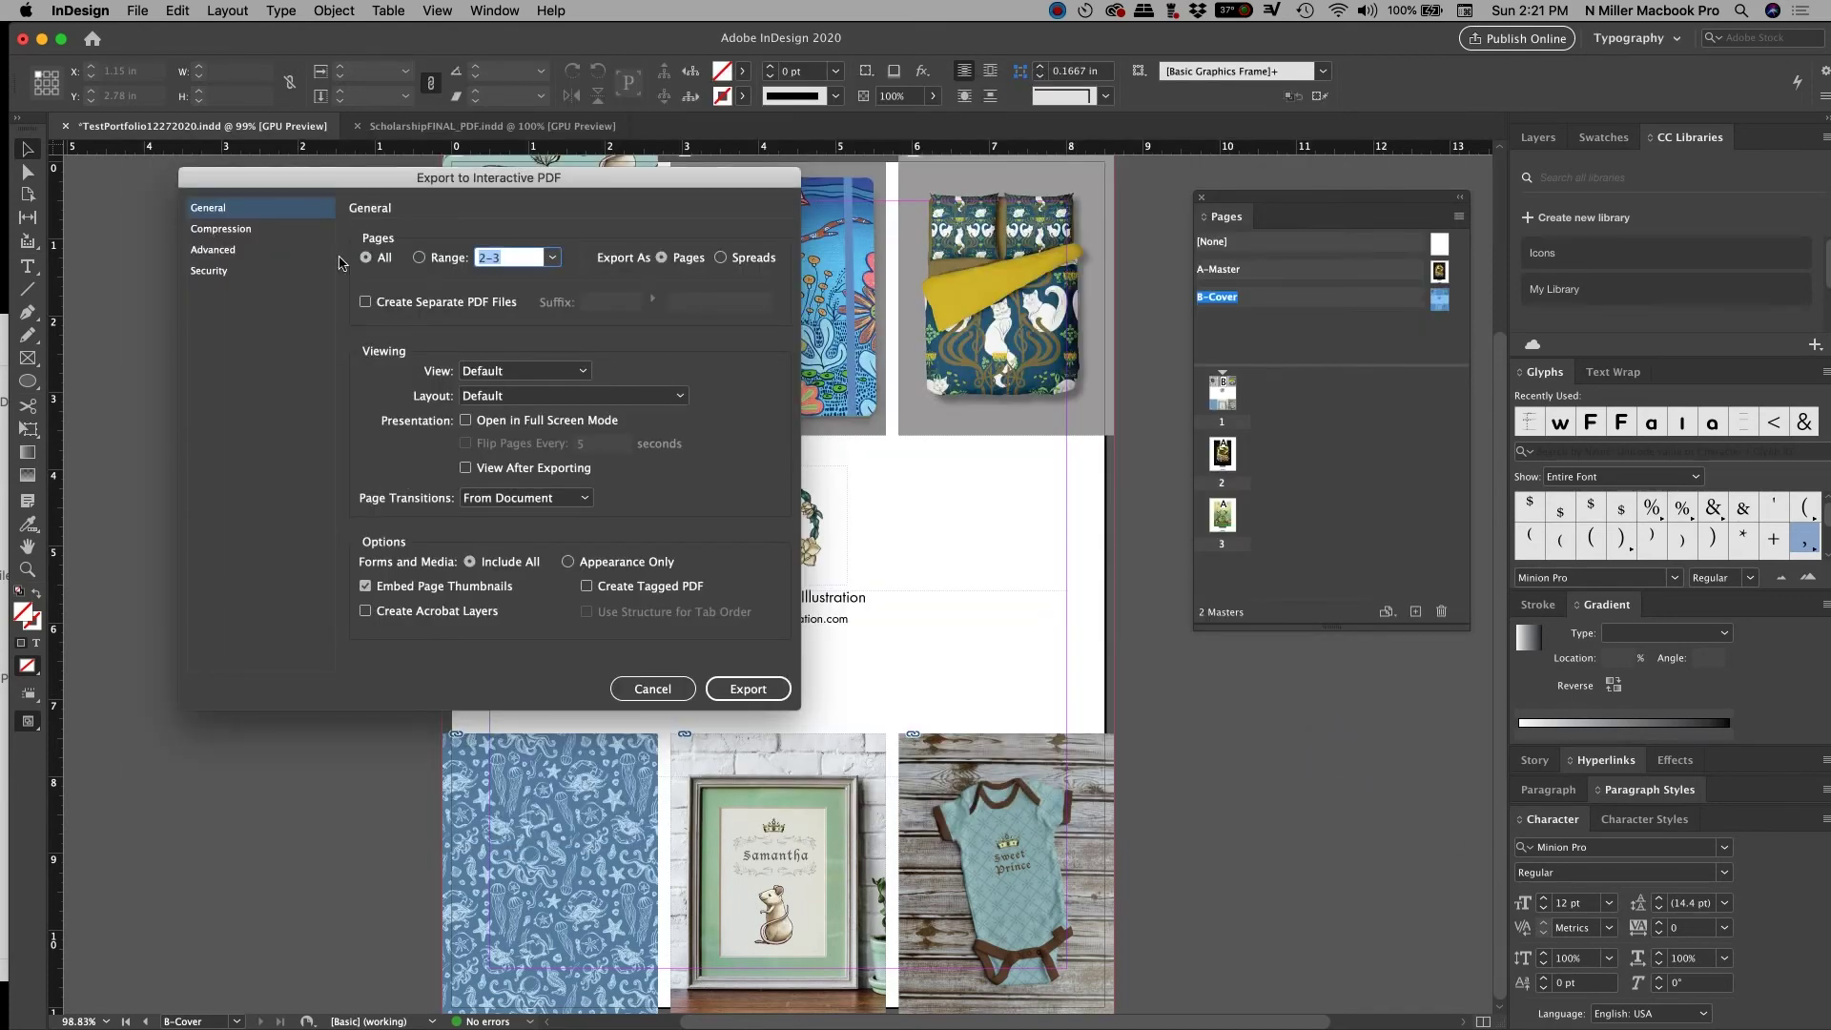
Export with Low JPEG at 72 ppi and accept the CMYK blend-space warning
{"action": "left_click", "coordinate": [261, 231]}
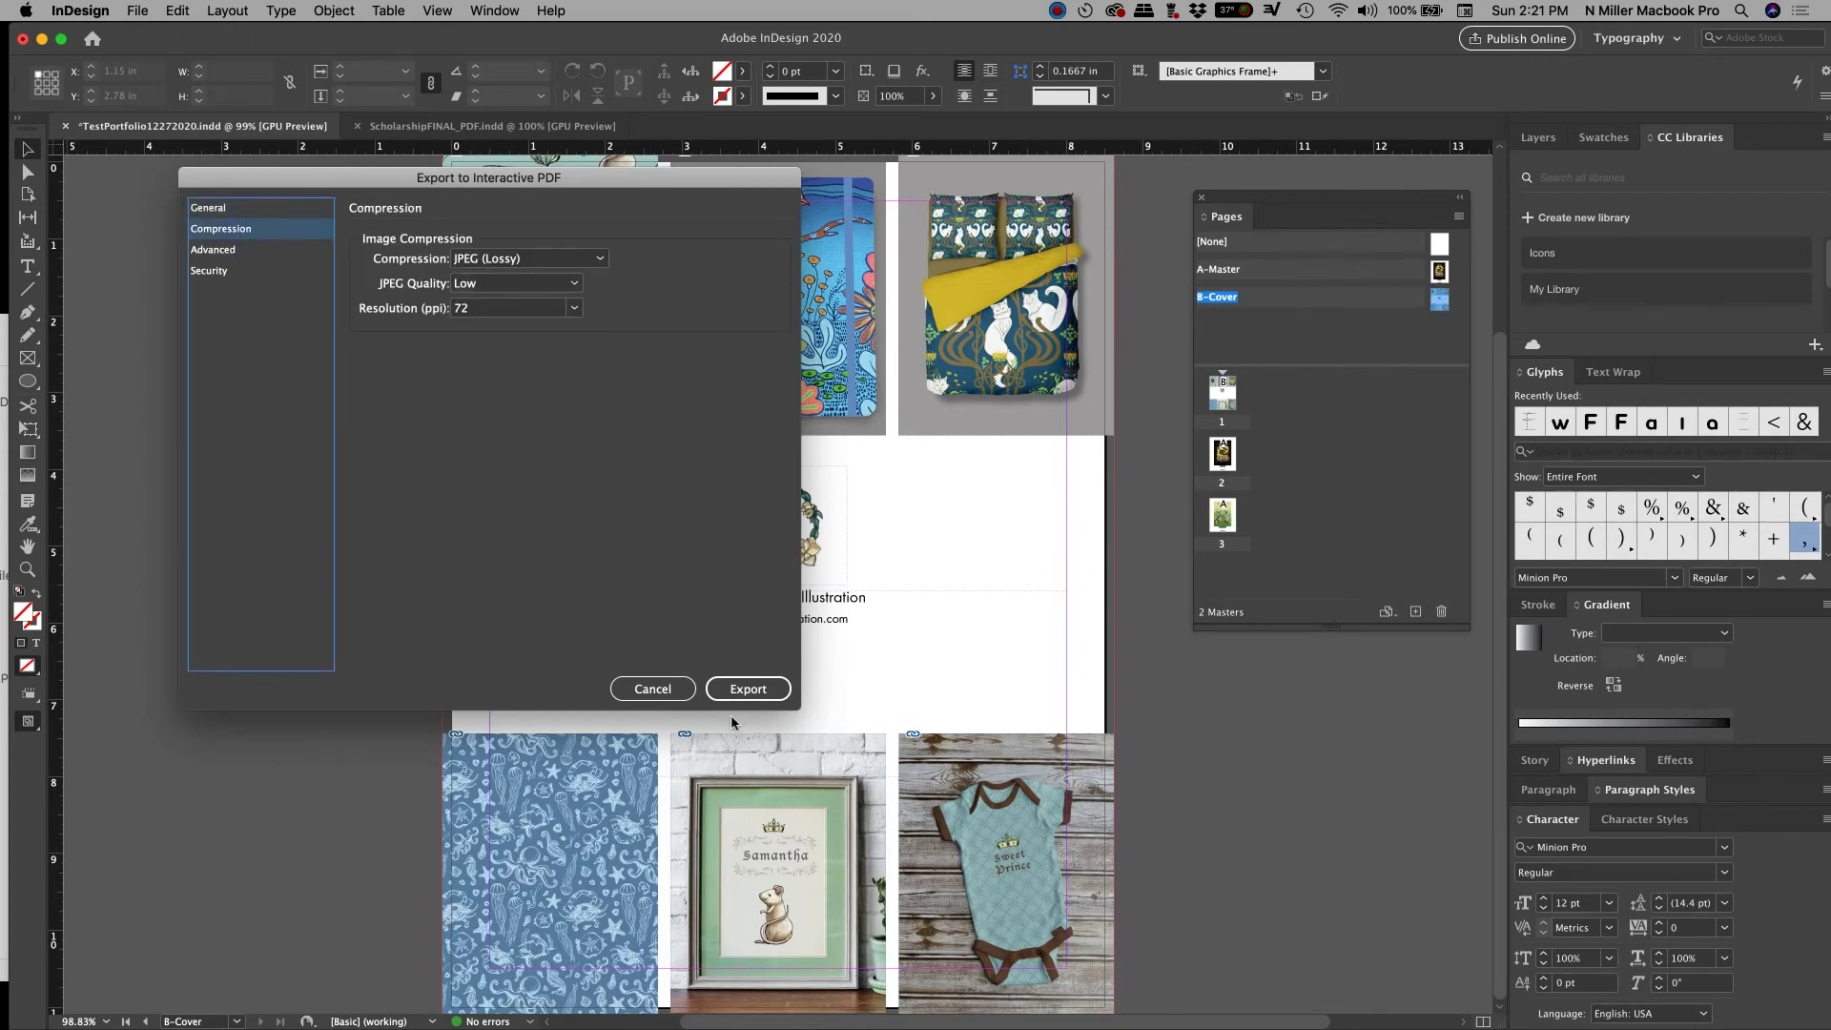
{"action": "left_click", "coordinate": [748, 691]}
{"action": "left_click", "coordinate": [748, 690]}
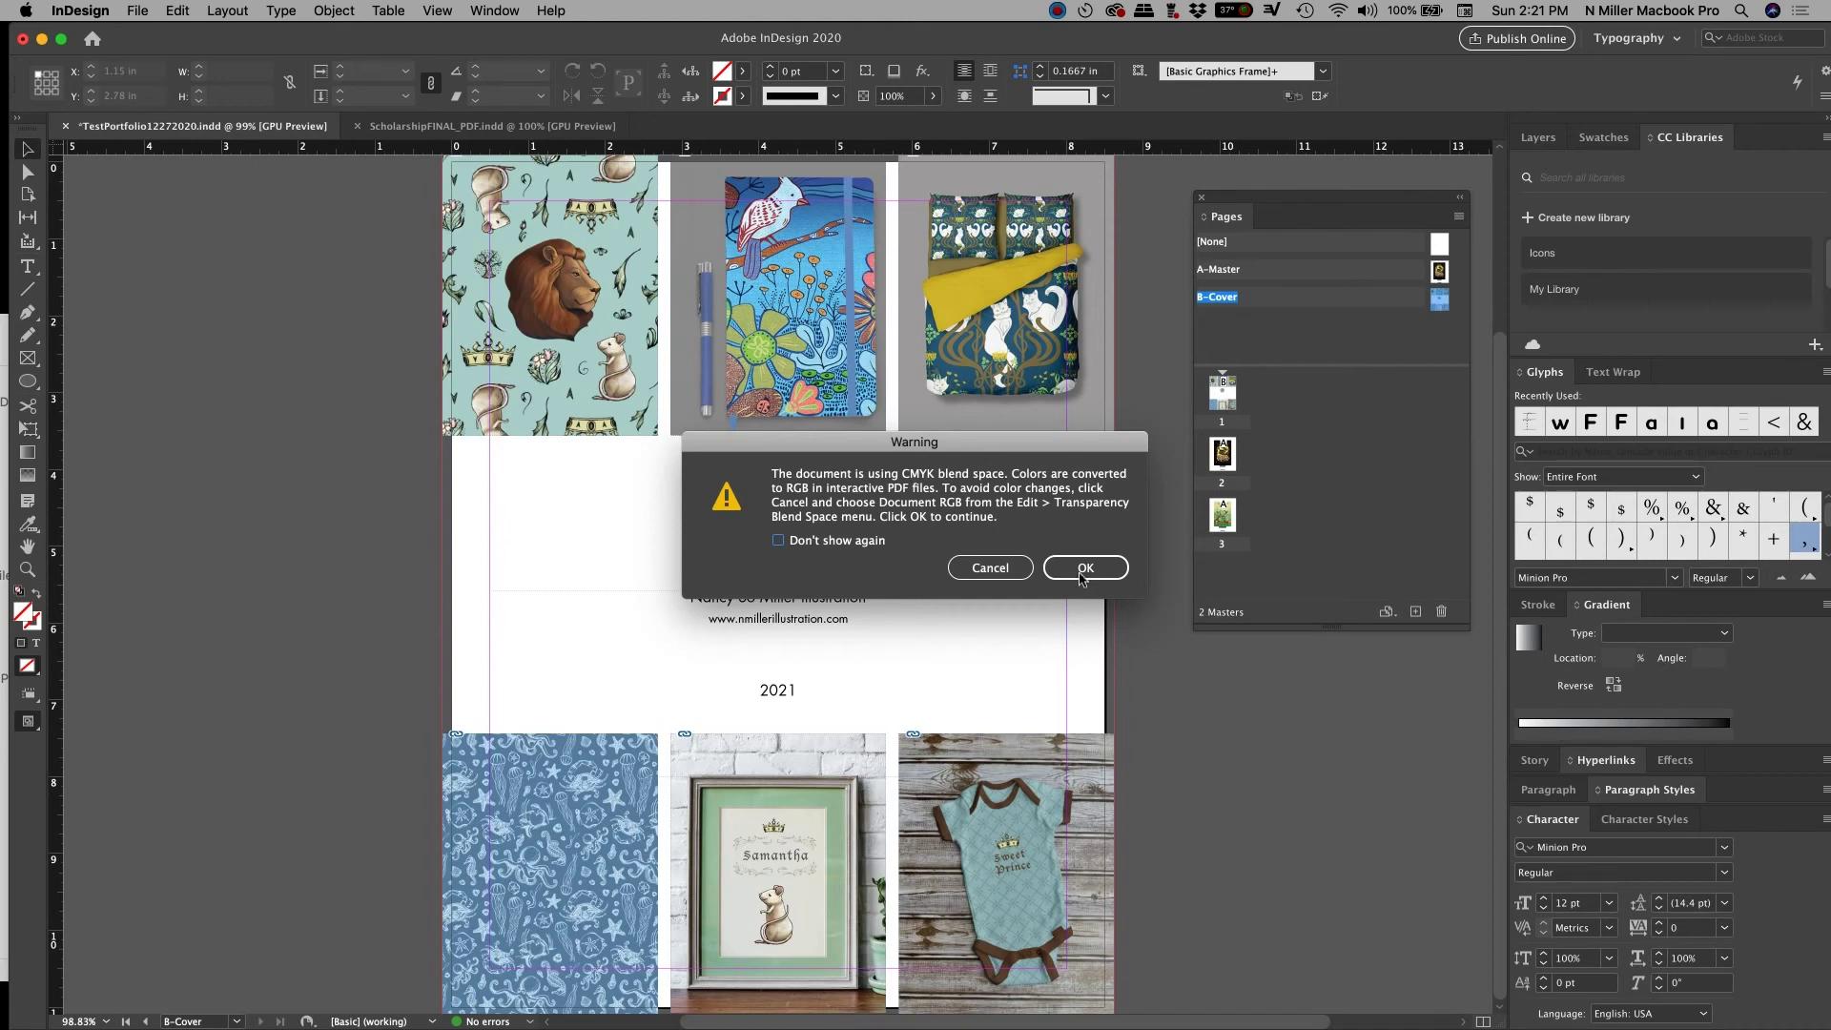
{"action": "left_click", "coordinate": [1072, 569]}
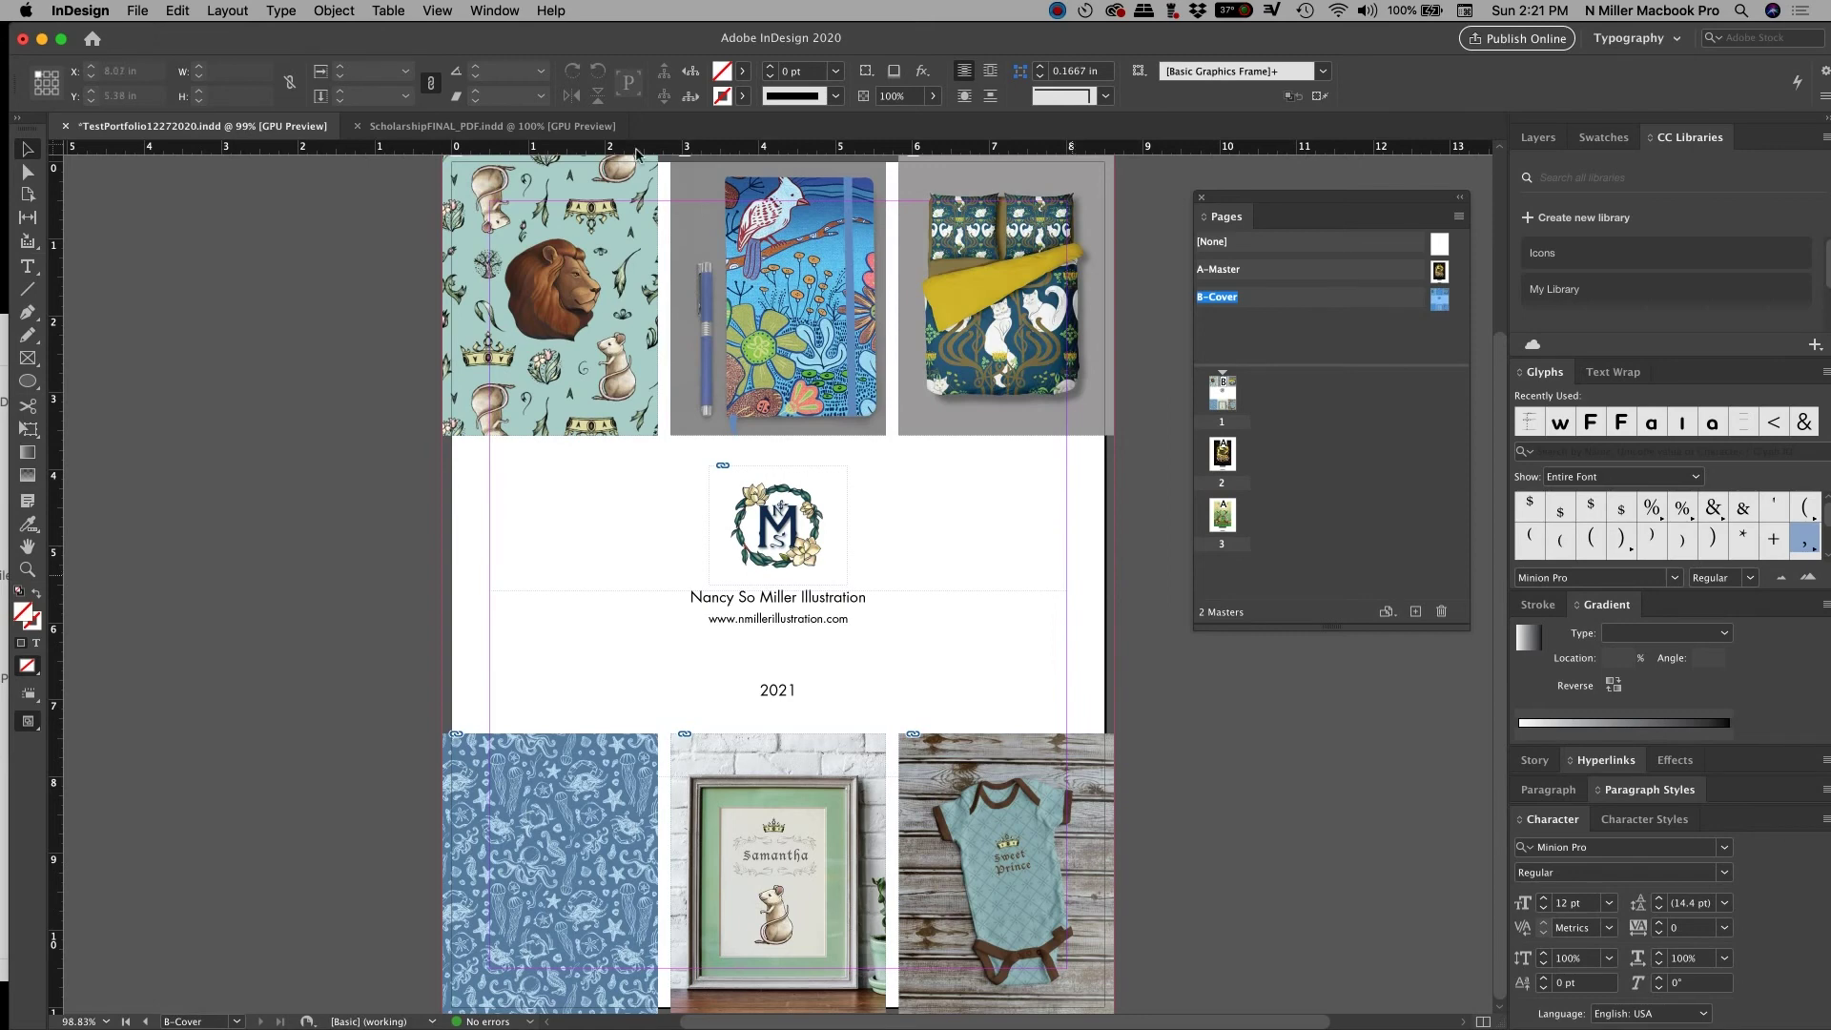
Minimize InDesign and open TestPortfolio12272020.pdf from the Desktop in Acrobat
{"action": "left_click", "coordinate": [42, 40]}
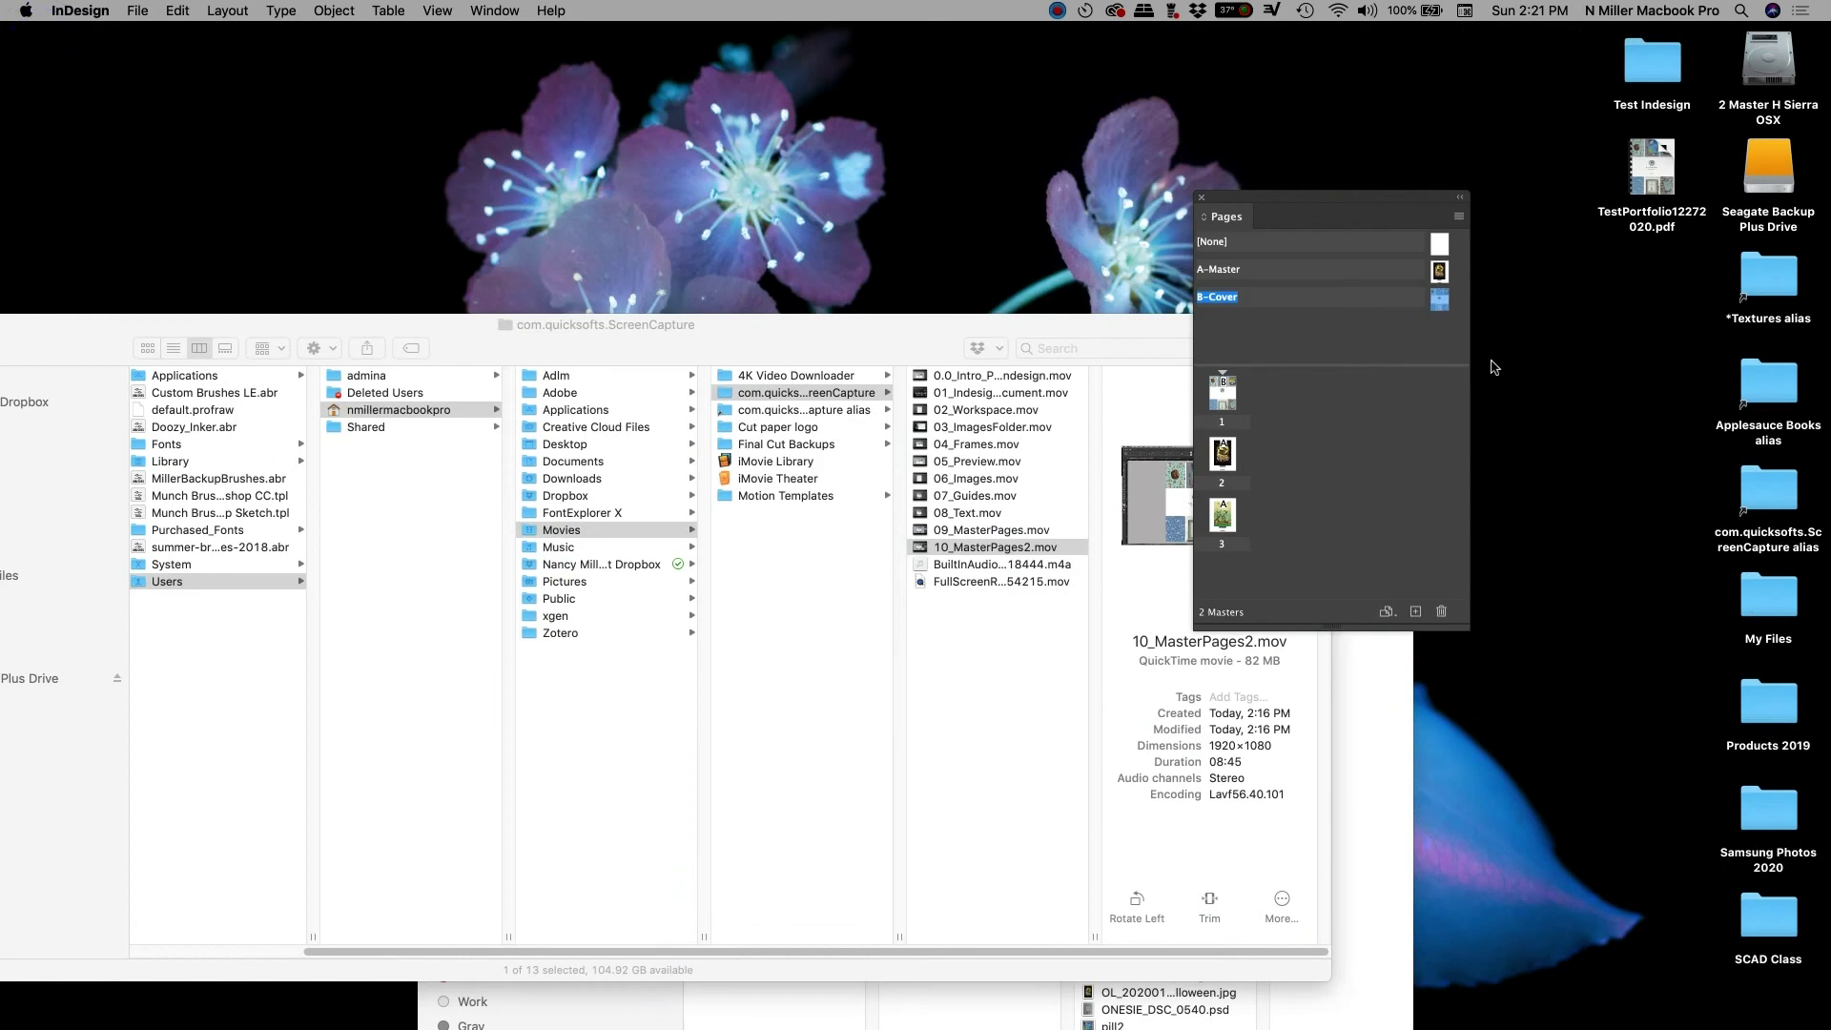
{"action": "left_click", "coordinate": [1546, 368]}
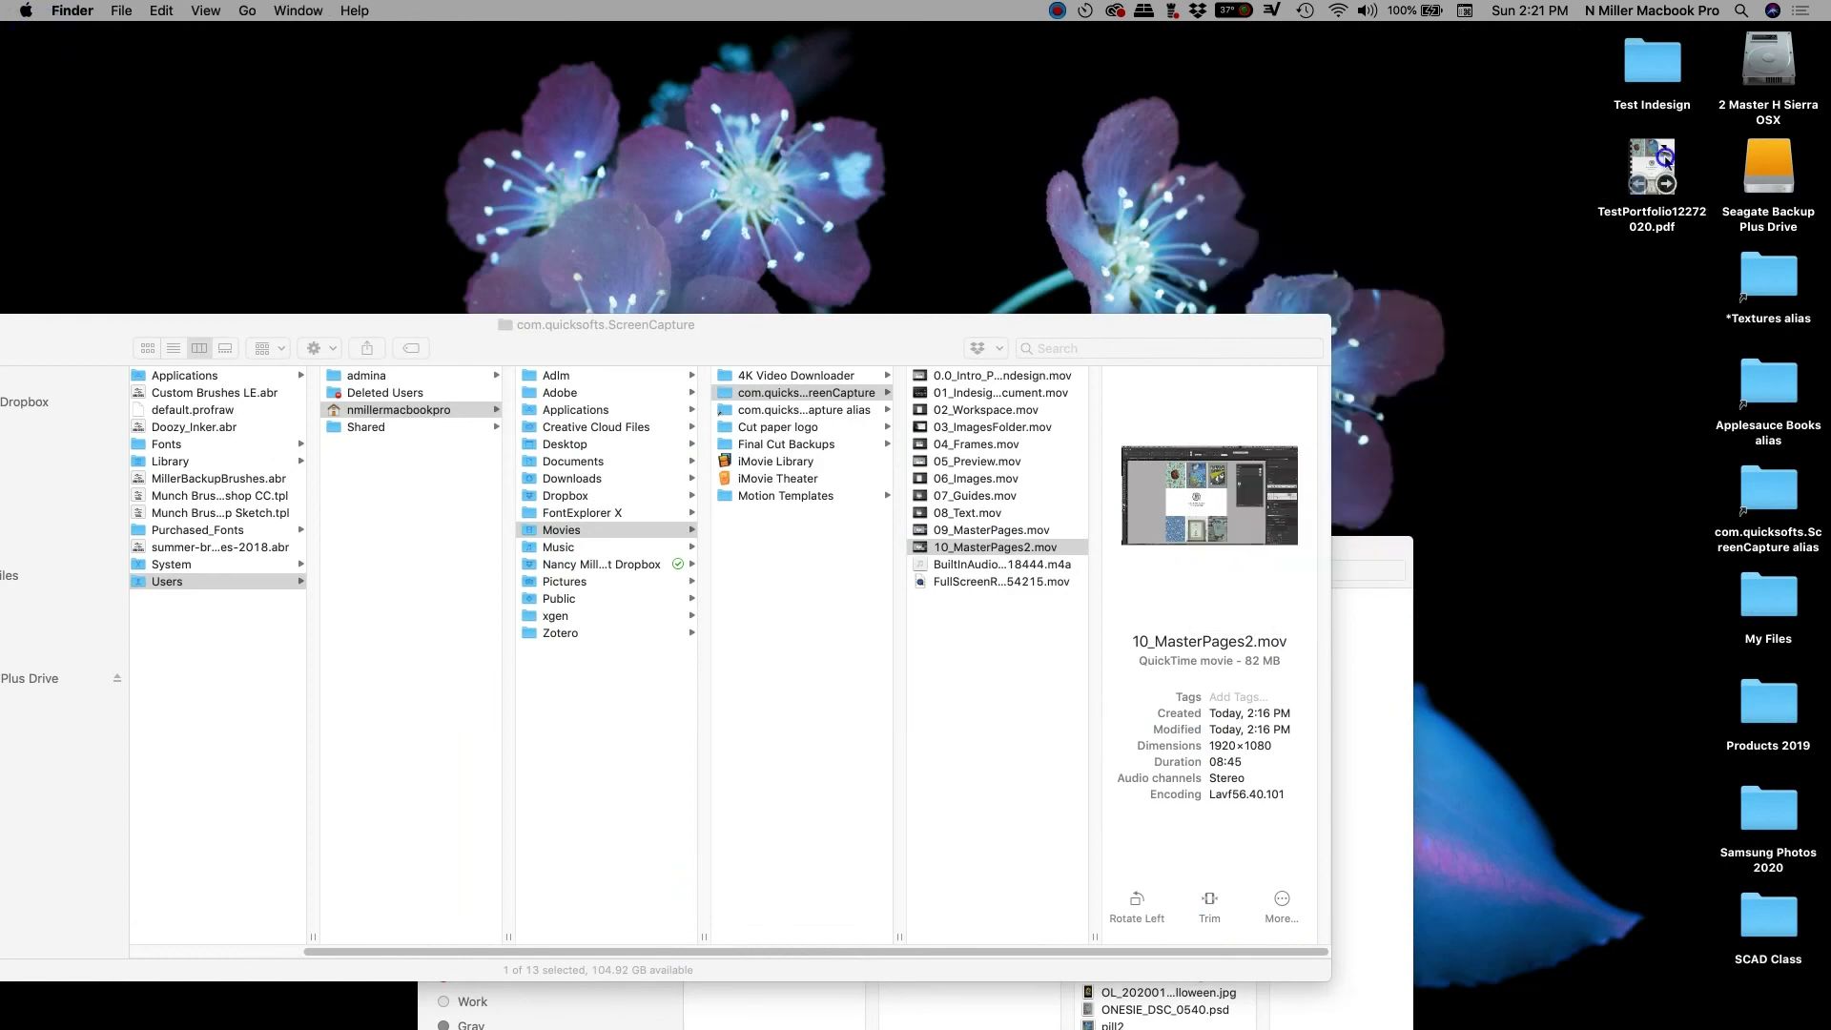
{"action": "double_click", "coordinate": [1661, 160]}
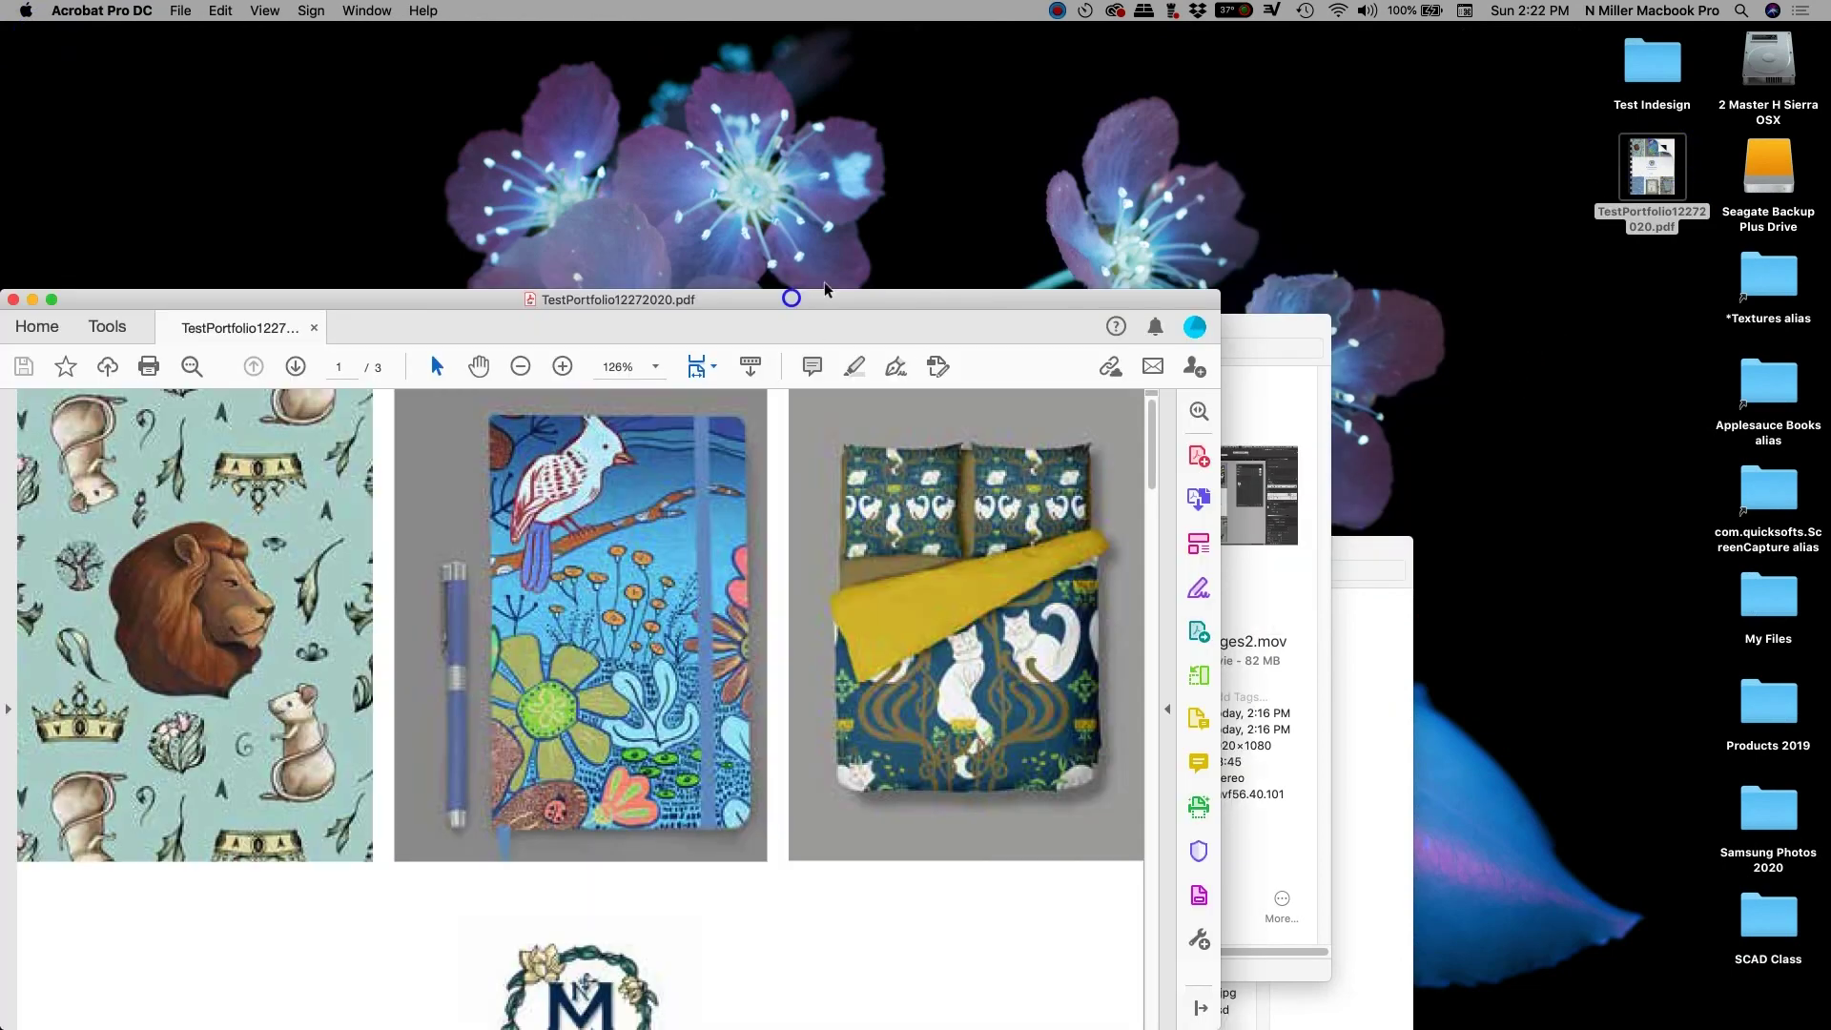
Reposition the Acrobat window, review the cover page, then close the PDF
{"action": "left_click_drag", "start_coordinate": [824, 282], "coordinate": [1077, 127]}
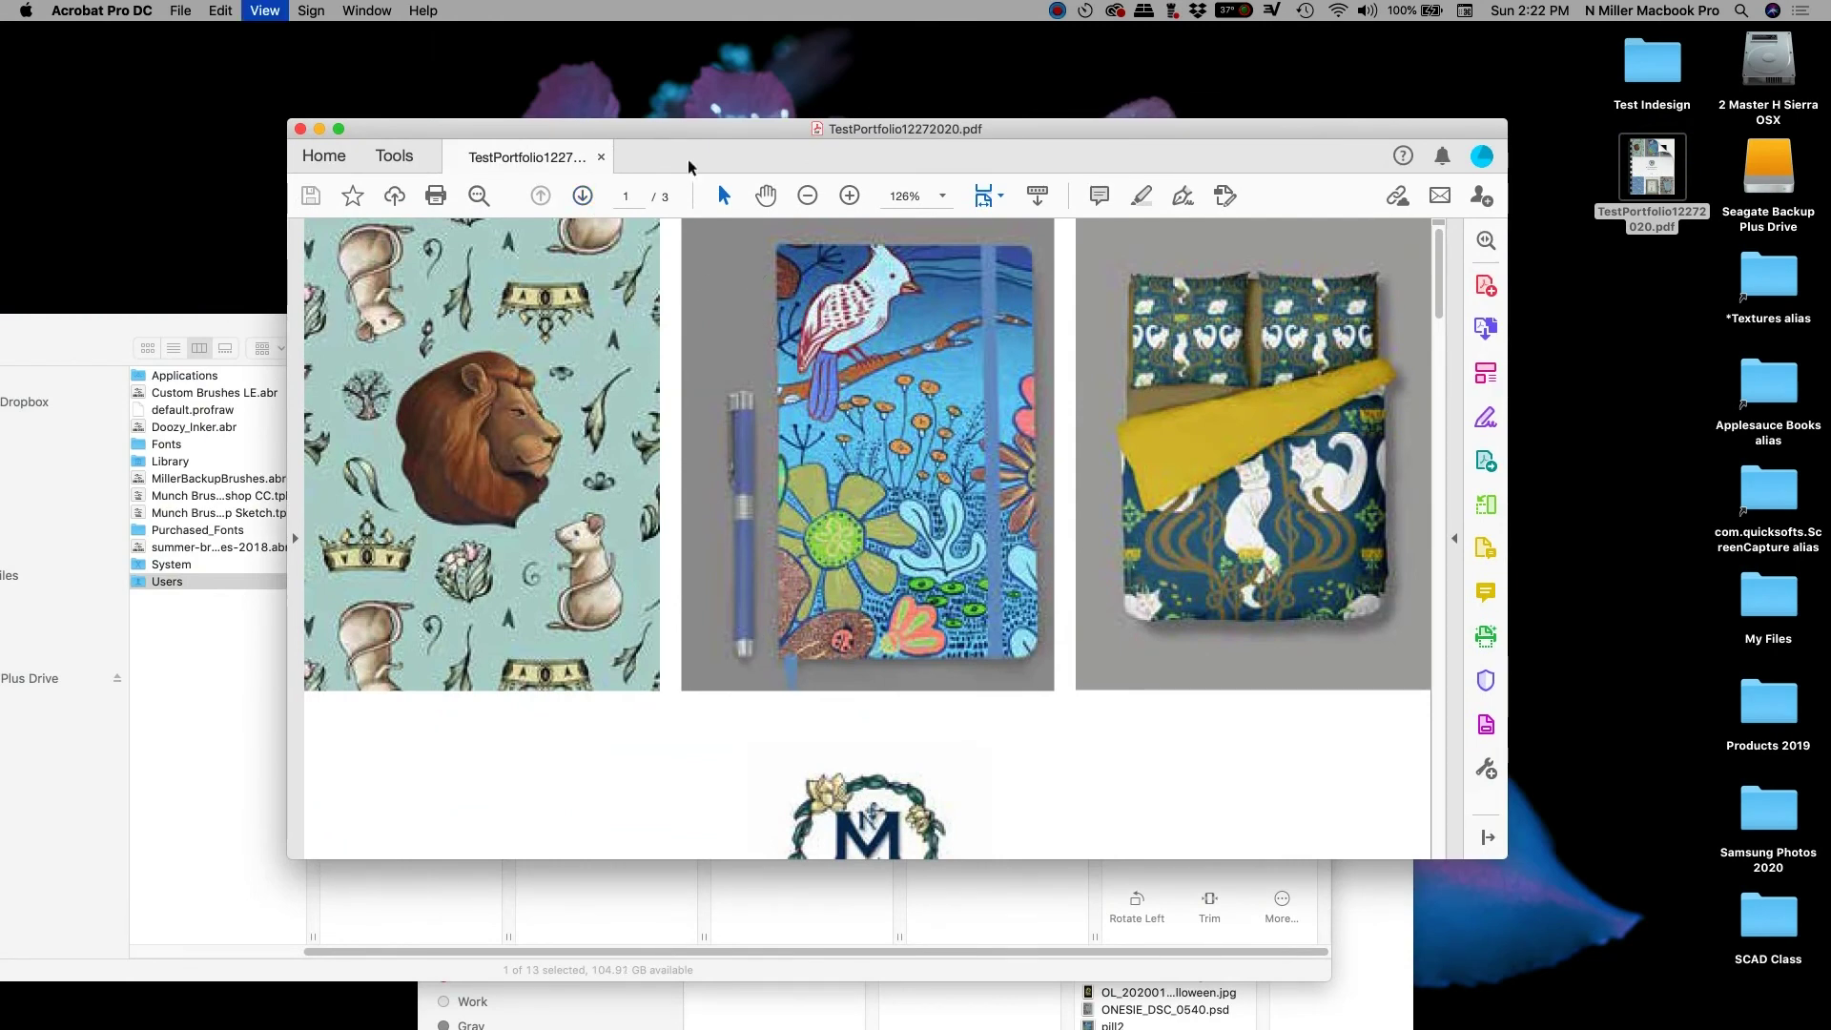
{"action": "scroll", "coordinate": [605, 275], "scroll_direction": "down", "scroll_amount": 5}
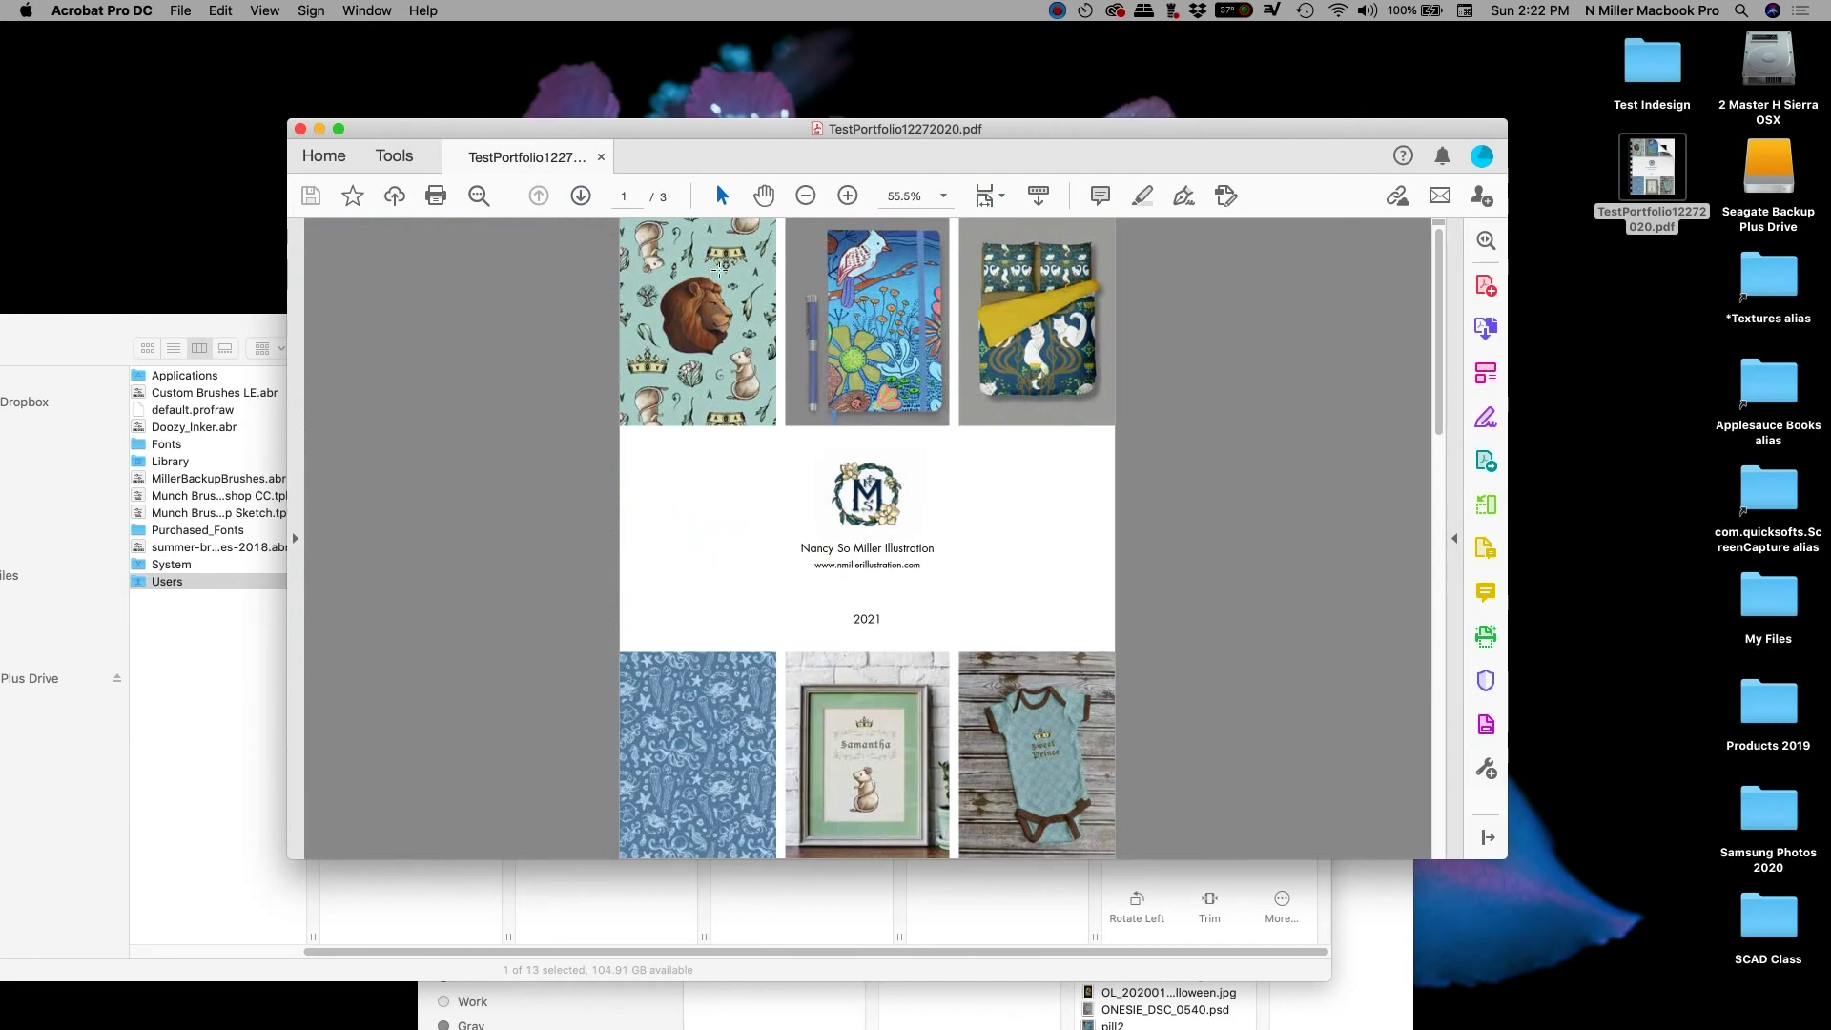
{"action": "left_click", "coordinate": [676, 136]}
{"action": "left_click_drag", "start_coordinate": [485, 110], "coordinate": [483, 105]}
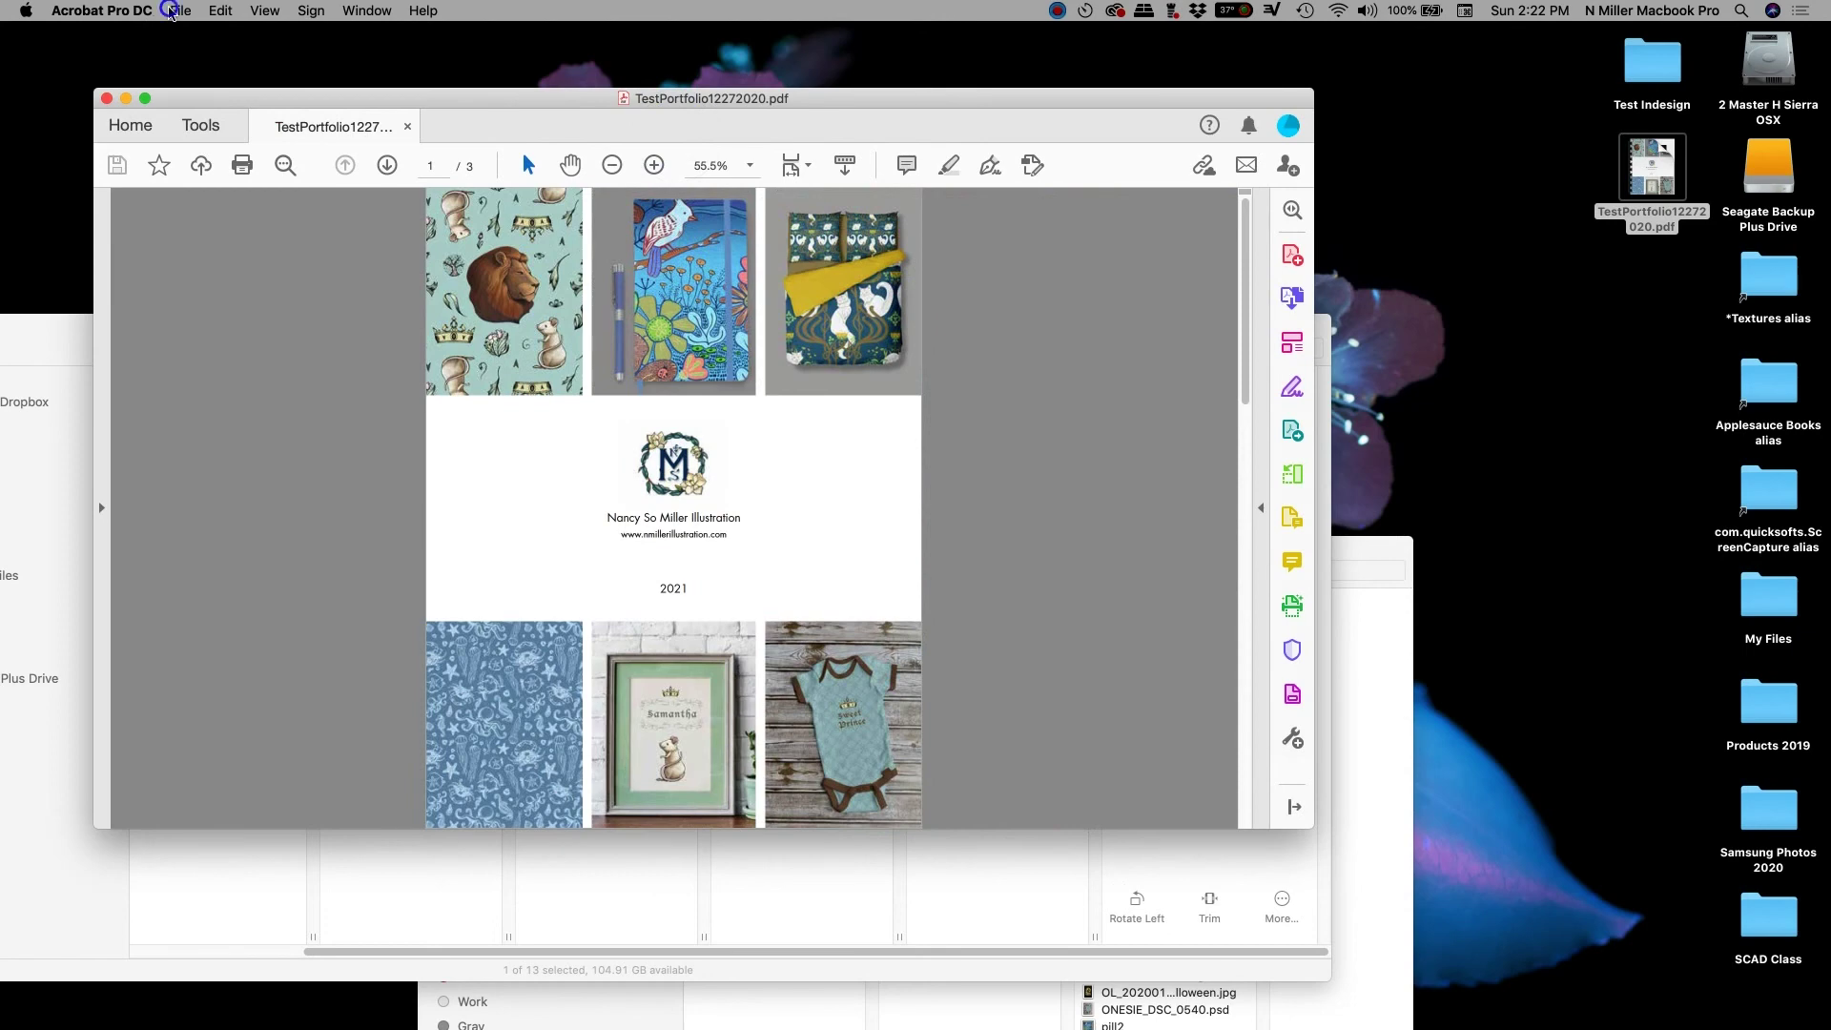
{"action": "left_click", "coordinate": [176, 10]}
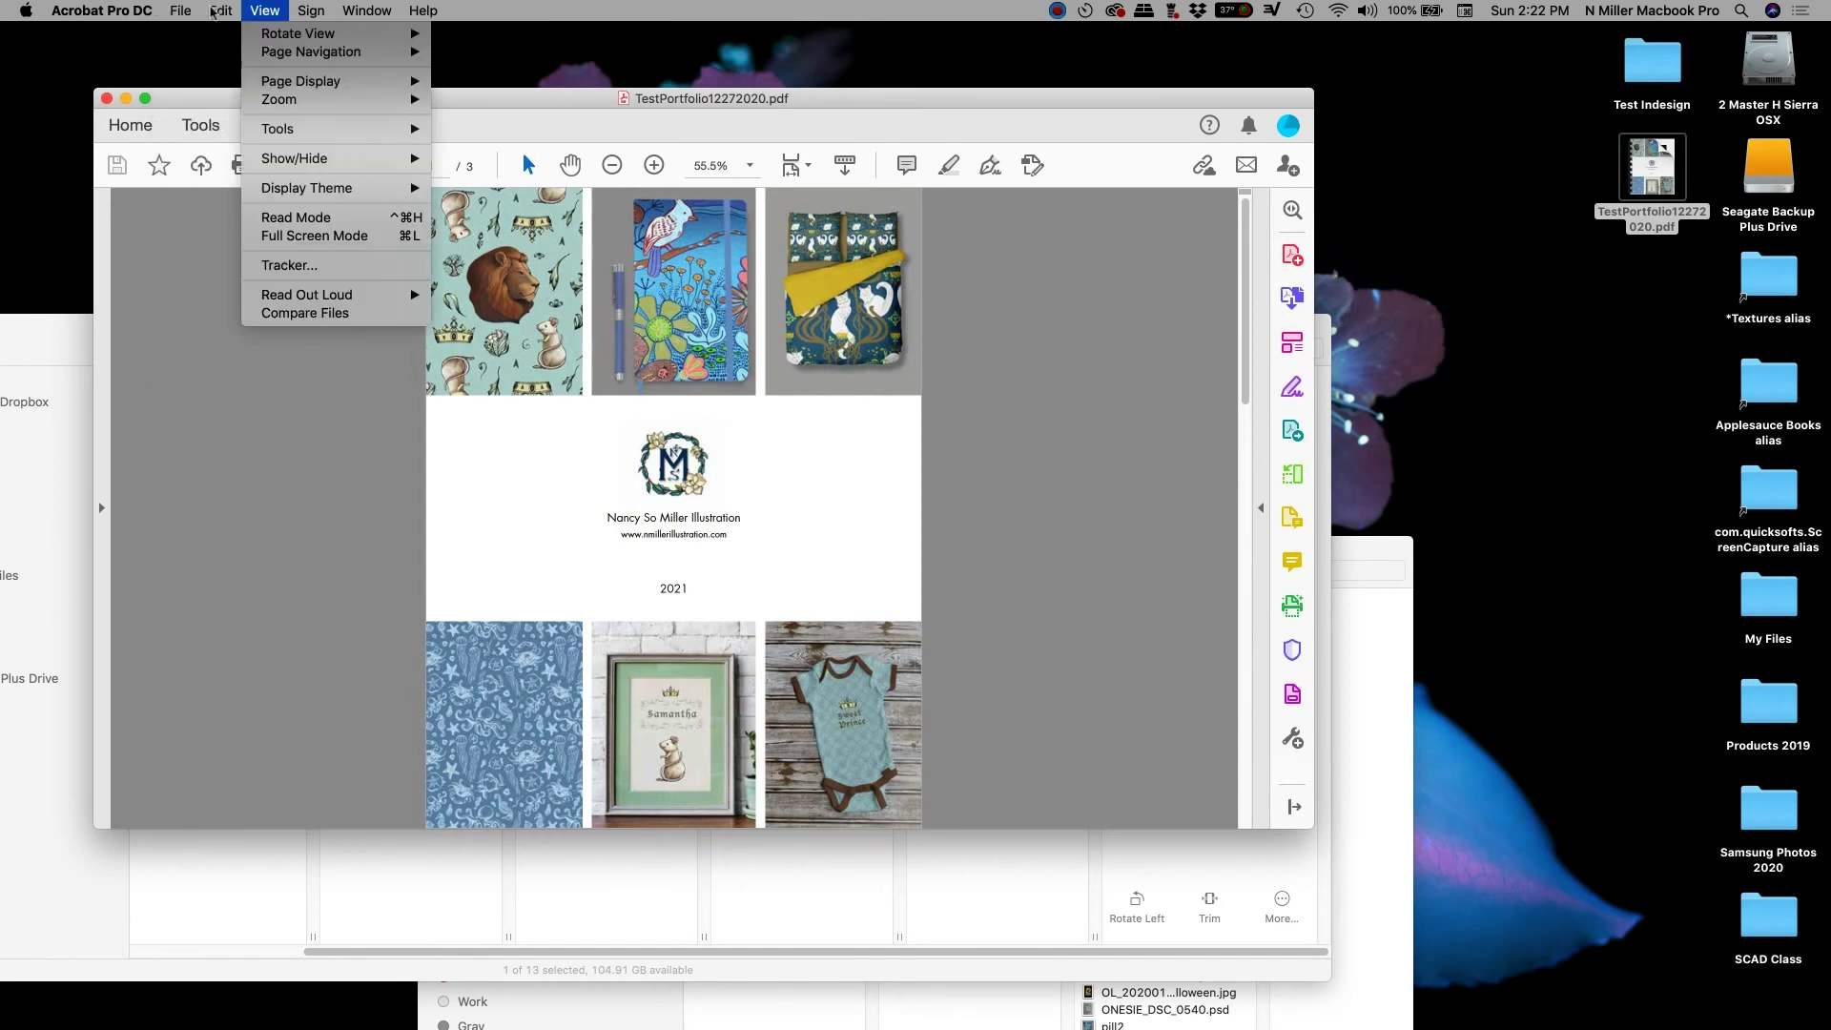
{"action": "left_click", "coordinate": [68, 74]}
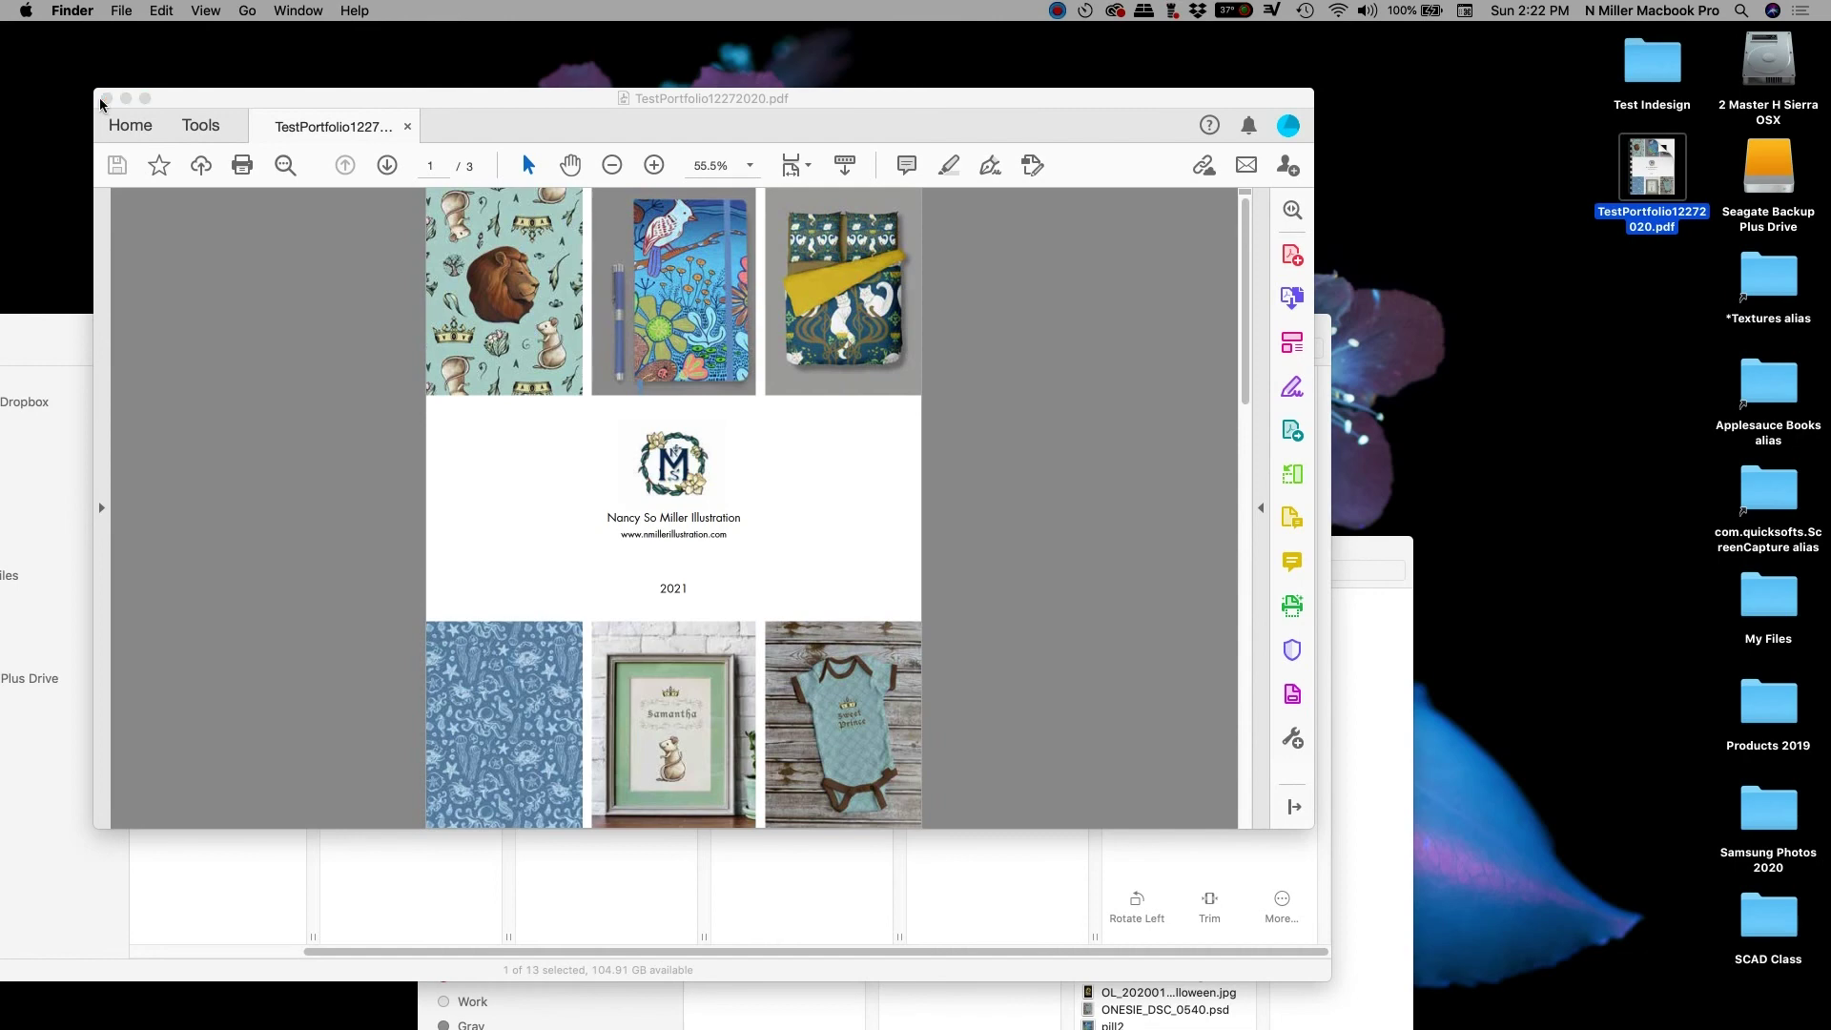
{"action": "left_click", "coordinate": [106, 98]}
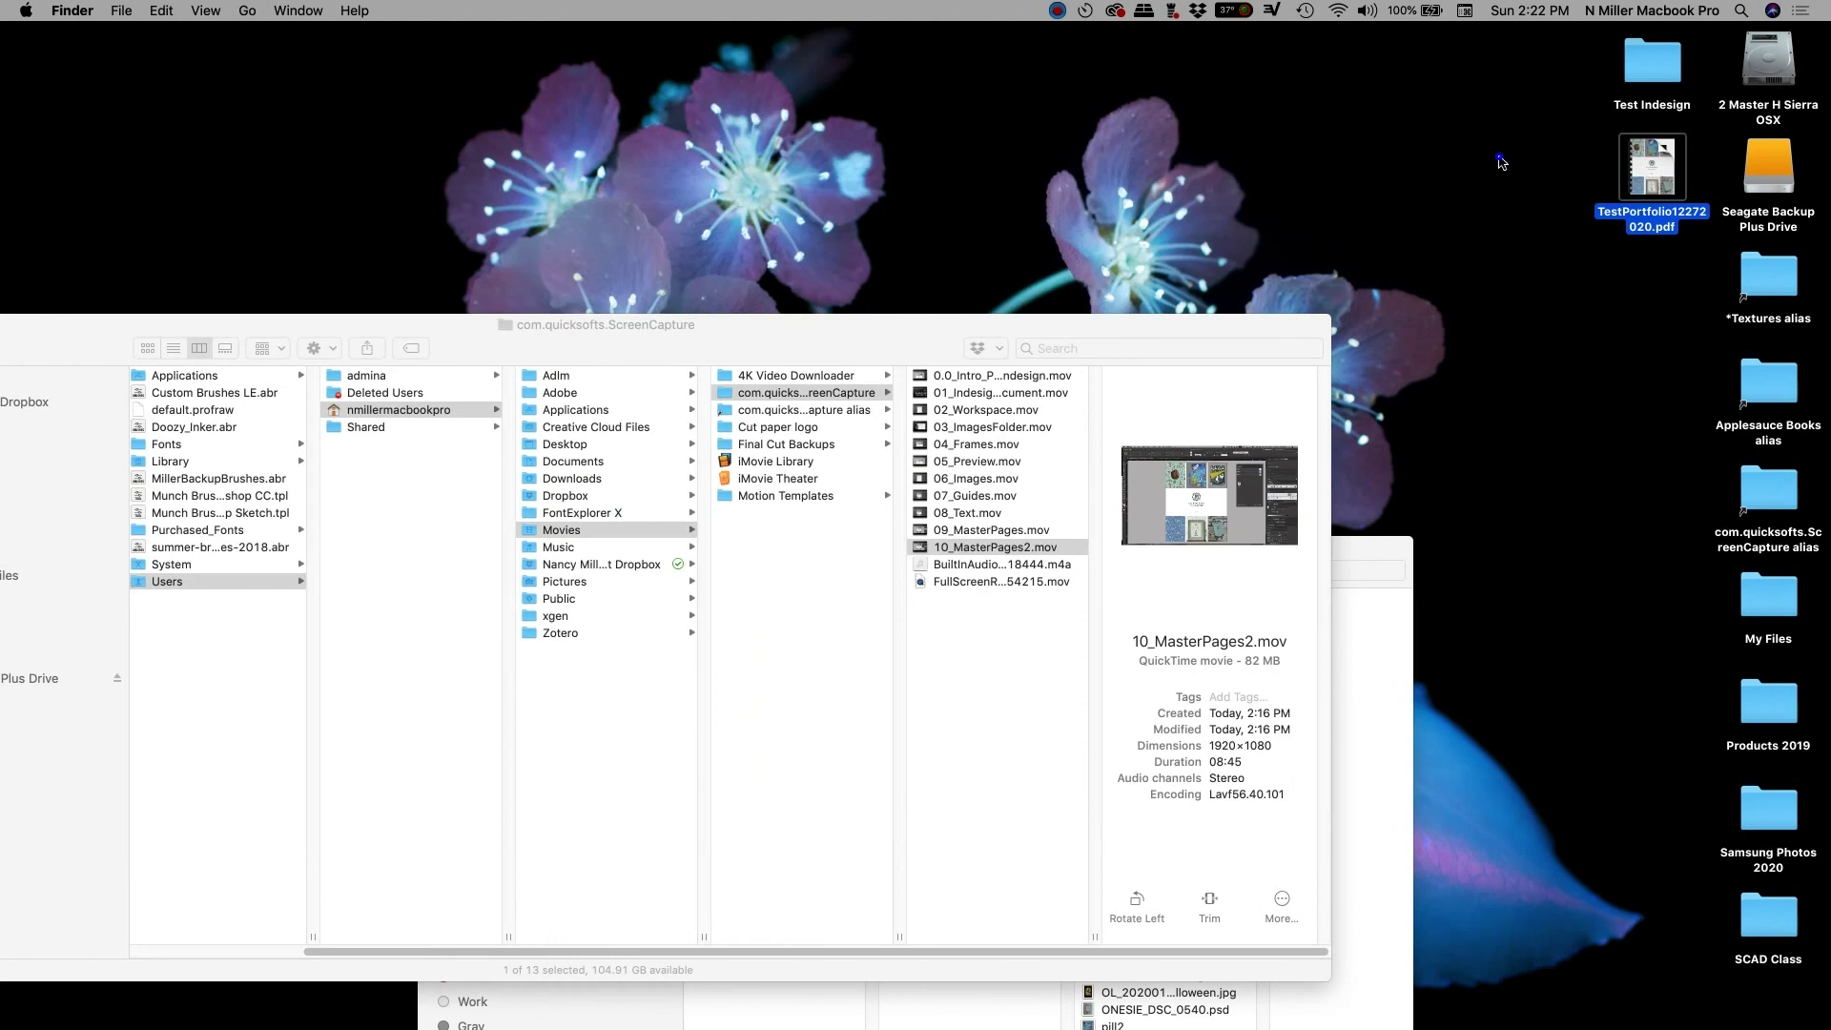
{"action": "mouse_move", "coordinate": [1688, 216]}
{"action": "key", "text": "super+i"}
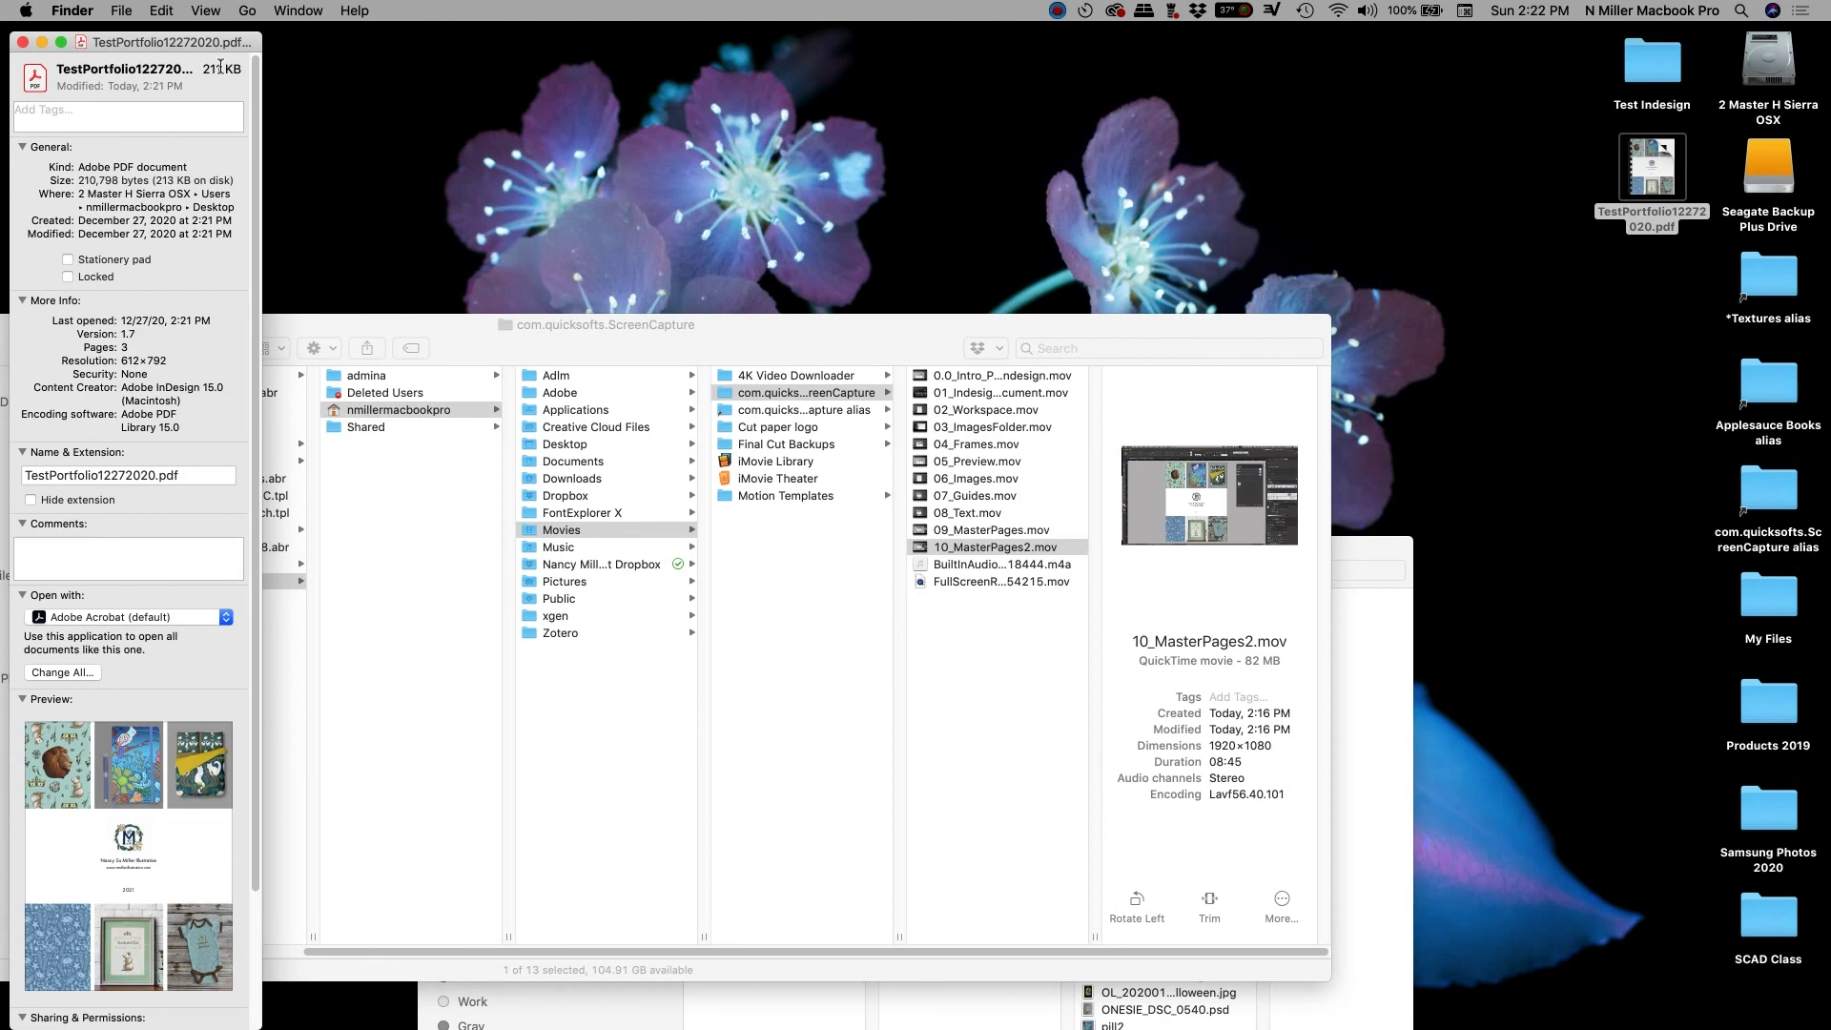
{"action": "left_click", "coordinate": [26, 43]}
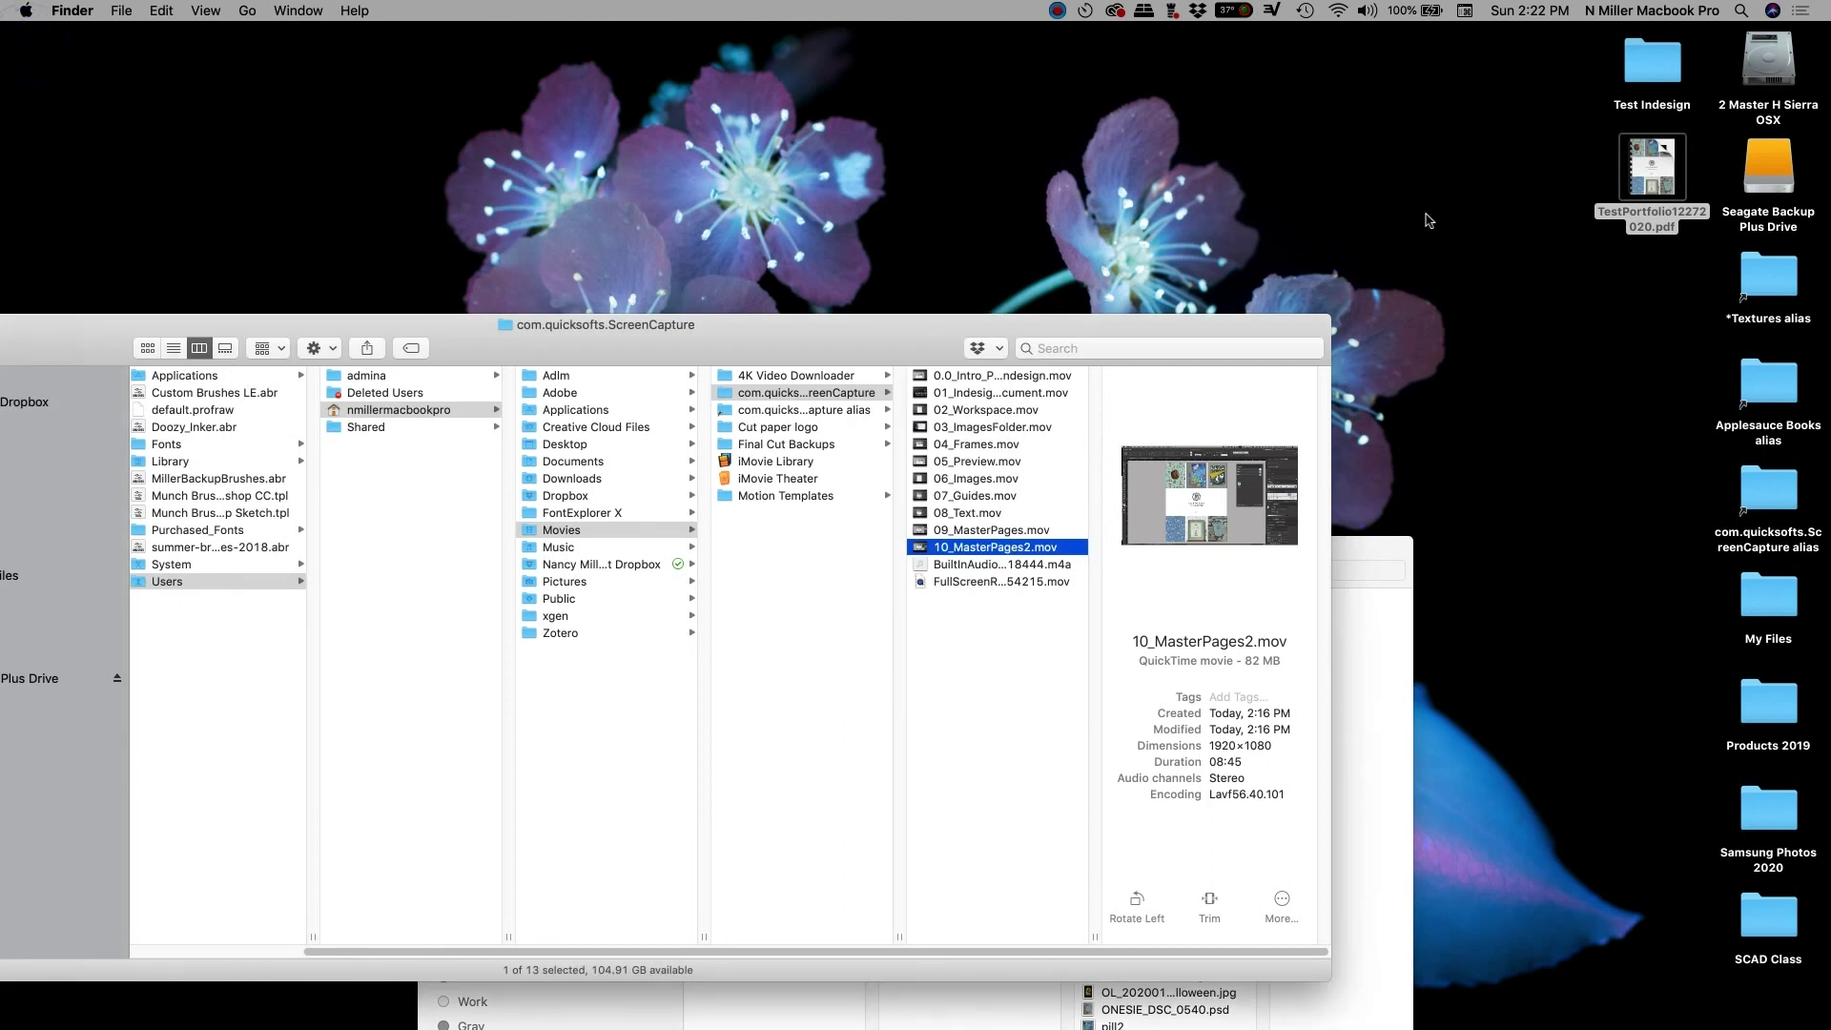